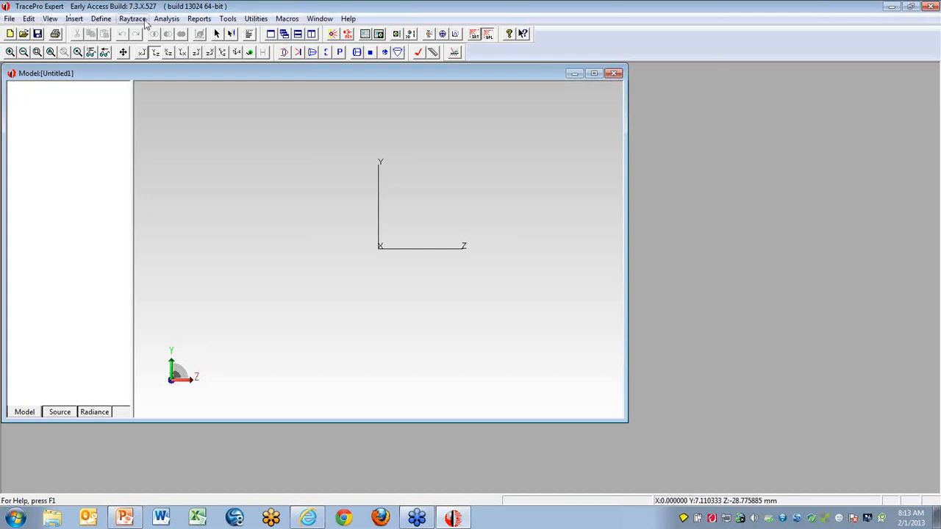
- Launch the IES/LDT Analysis utility
{"action": "left_click", "coordinate": [255, 20]}
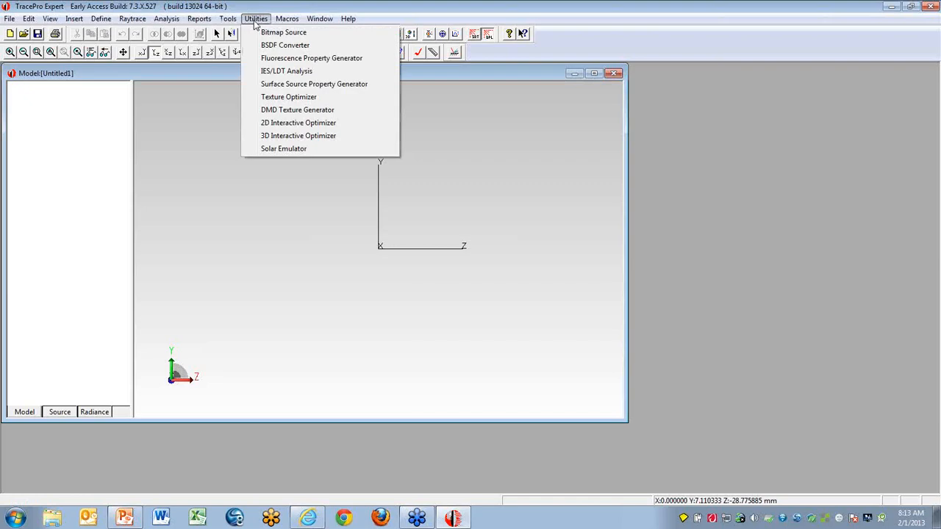
{"action": "left_click", "coordinate": [273, 73]}
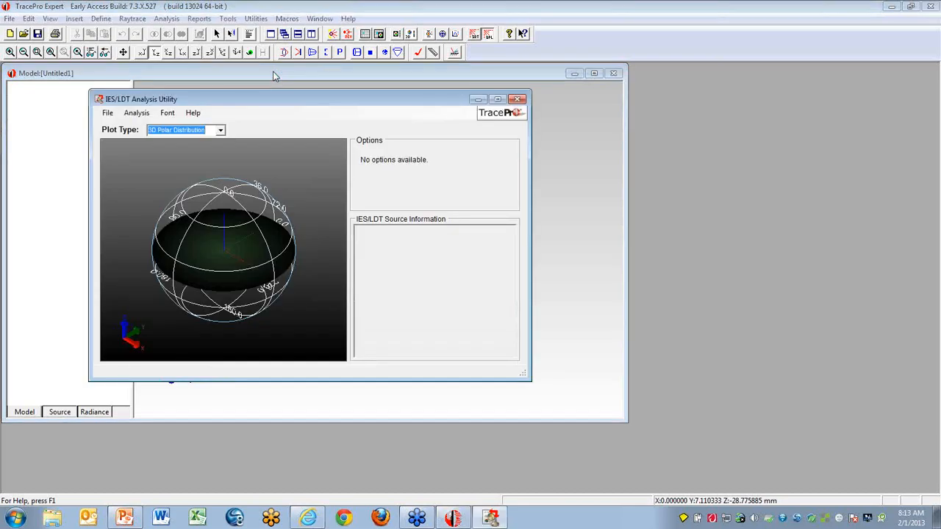
{"action": "left_click_drag", "start_coordinate": [280, 96], "coordinate": [278, 95]}
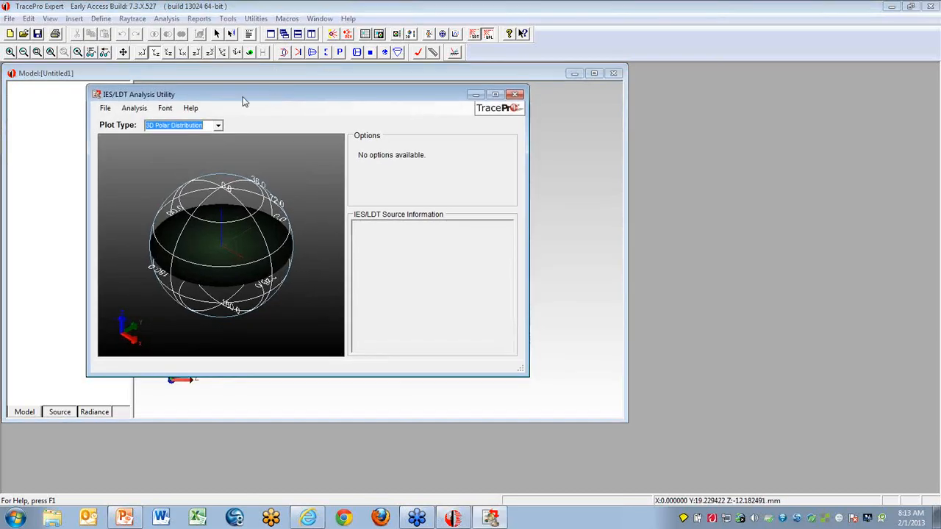
- Start opening an IES file, go up to the LL folder and display its full path
{"action": "left_click", "coordinate": [105, 110]}
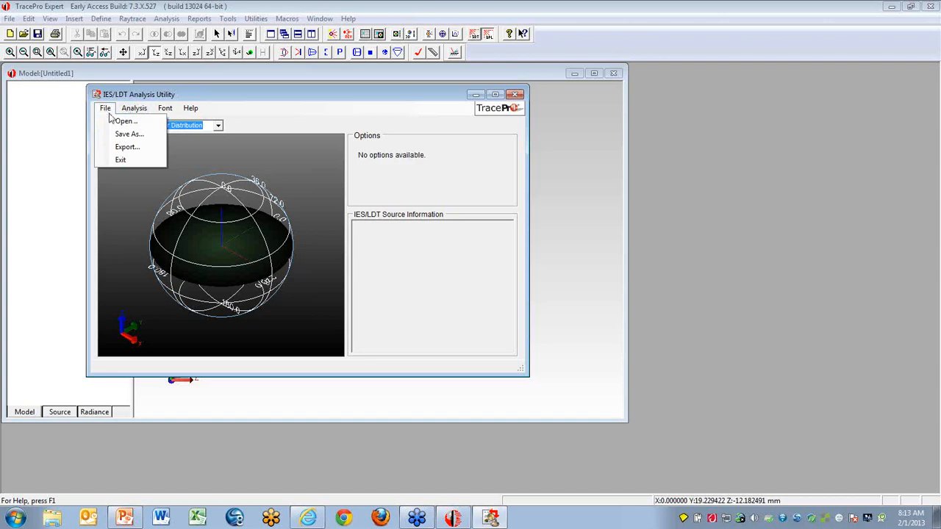
{"action": "left_click", "coordinate": [124, 124]}
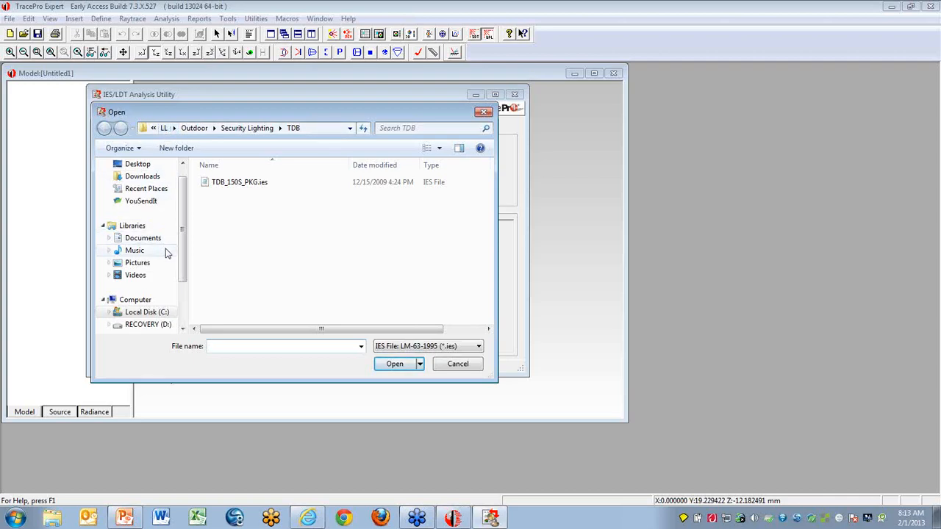
{"action": "left_click", "coordinate": [164, 128]}
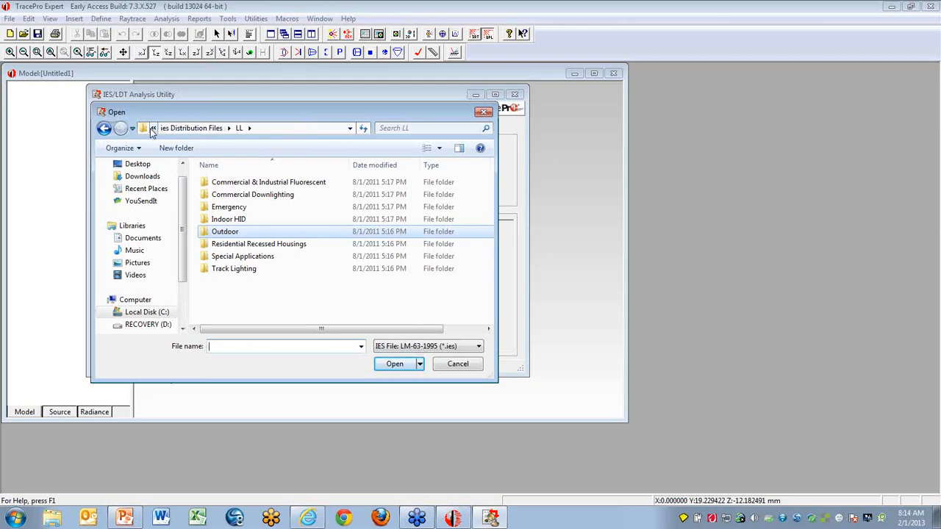
{"action": "left_click", "coordinate": [153, 129]}
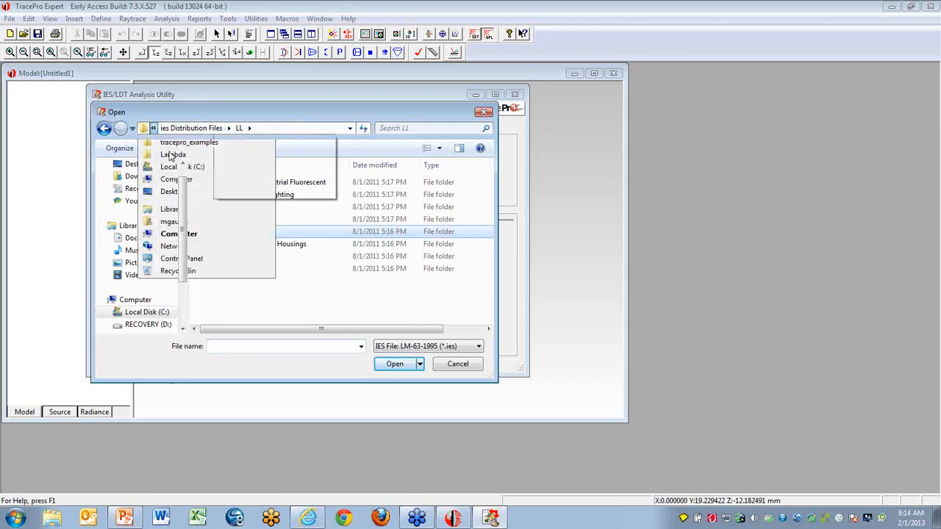
{"action": "left_click", "coordinate": [228, 128]}
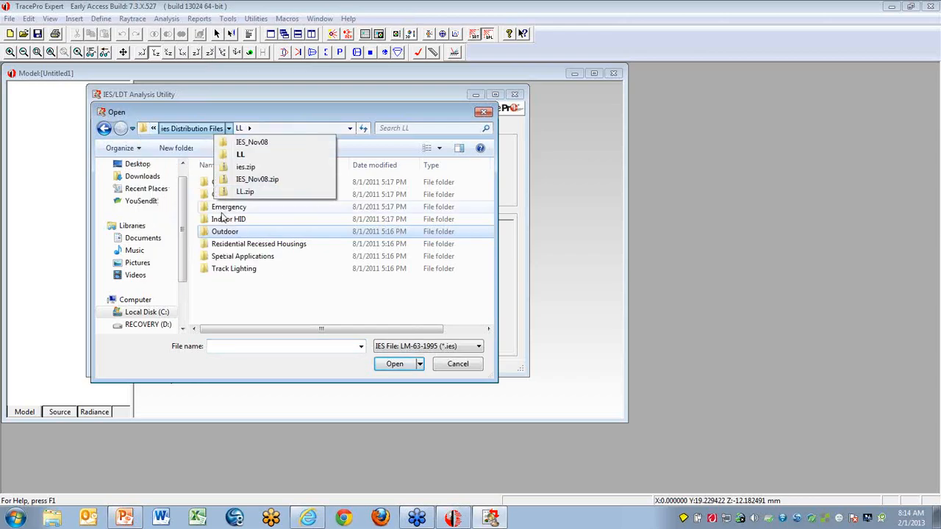
{"action": "left_click", "coordinate": [287, 114]}
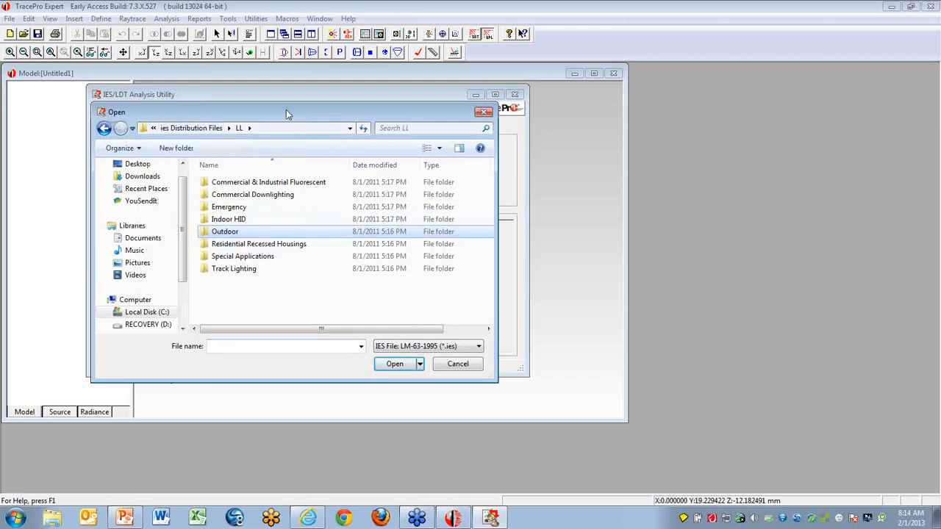
{"action": "left_click", "coordinate": [145, 130]}
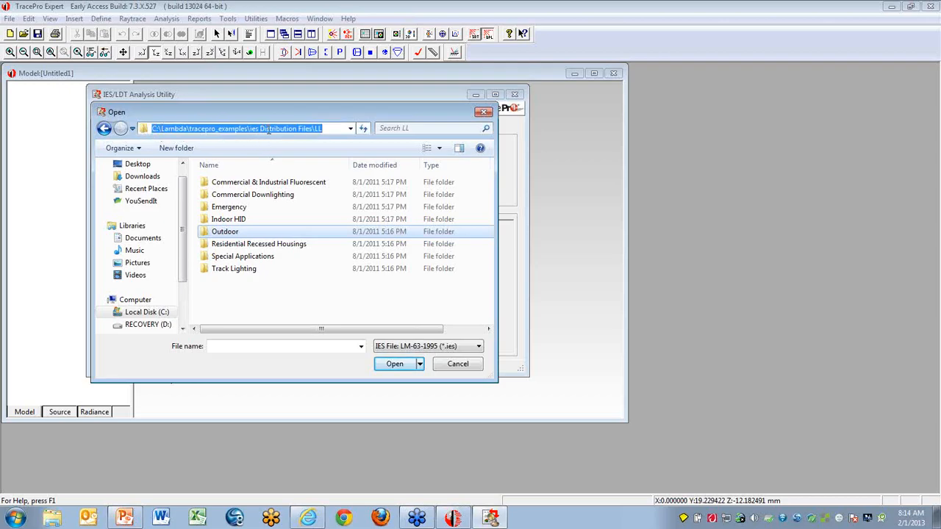
{"action": "left_click", "coordinate": [327, 130]}
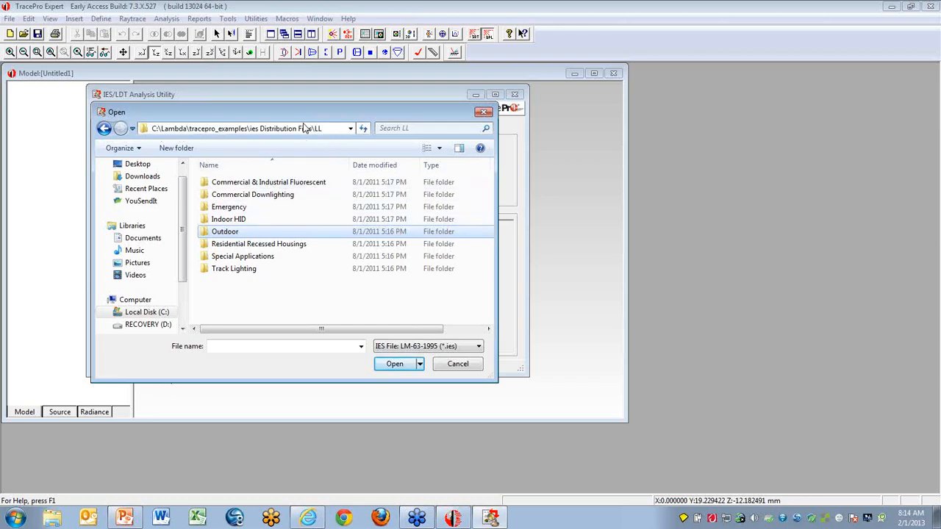
- Load TDB_150S_PKG.ies from the TDB folder under Outdoor and Security Lighting
{"action": "double_click", "coordinate": [206, 232]}
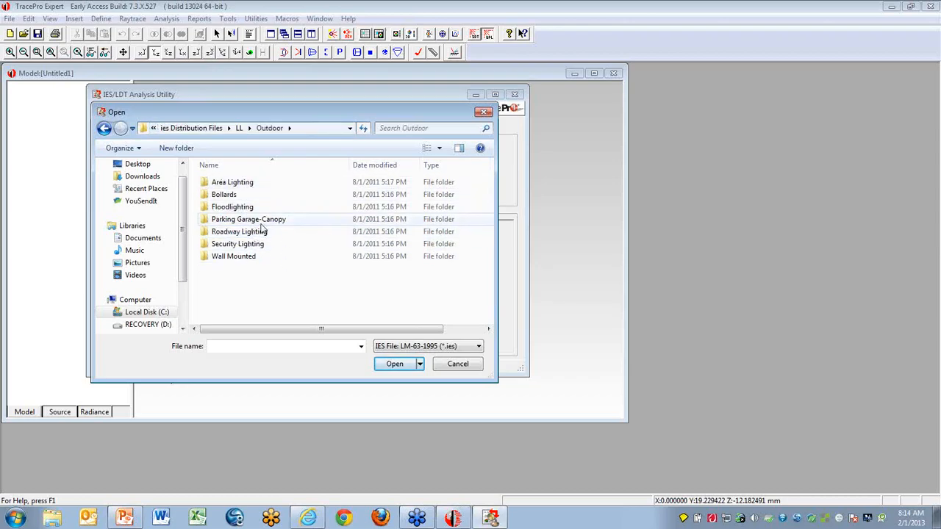
{"action": "double_click", "coordinate": [206, 246]}
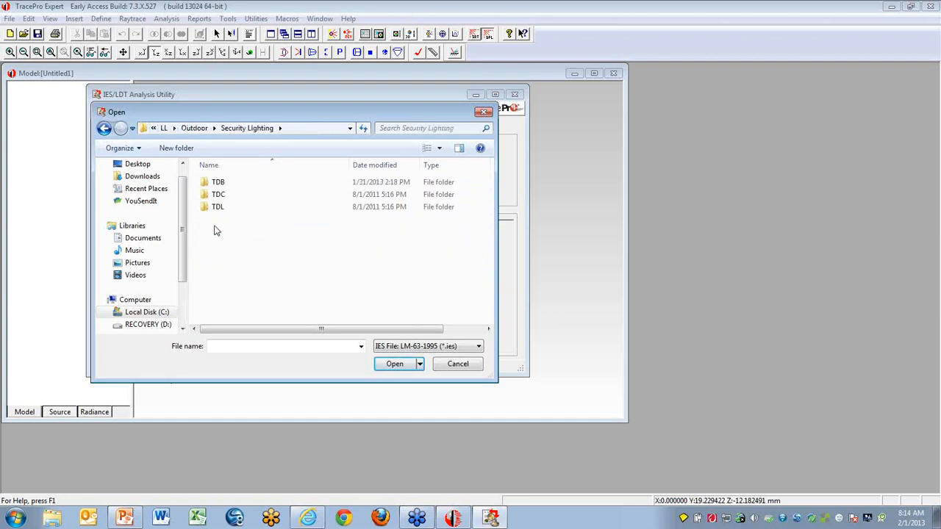
{"action": "double_click", "coordinate": [206, 183]}
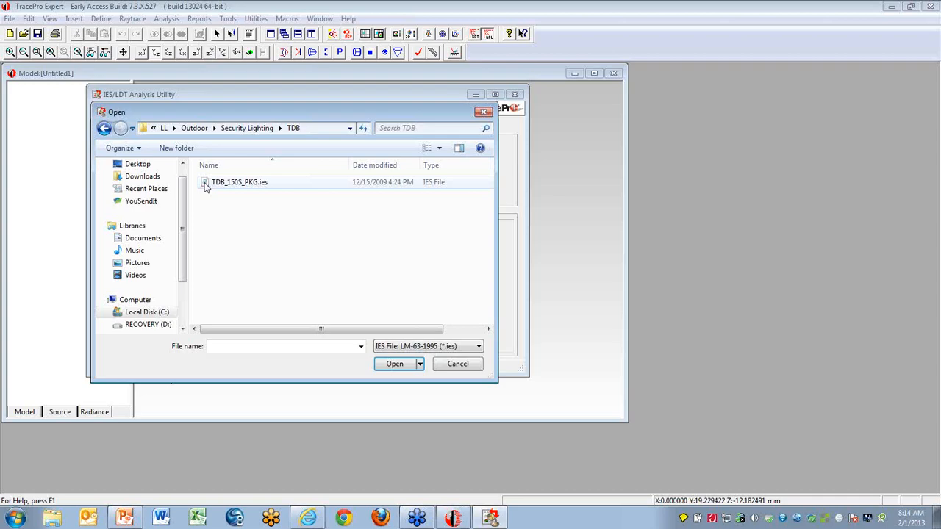
{"action": "double_click", "coordinate": [206, 184]}
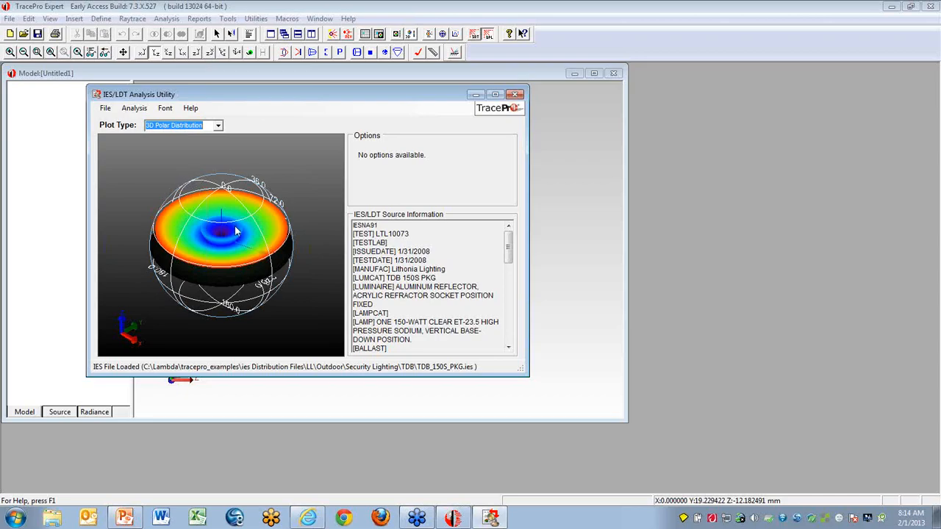
- Generate the D1 report for the loaded IES file
{"action": "left_click_drag", "start_coordinate": [239, 229], "coordinate": [181, 255]}
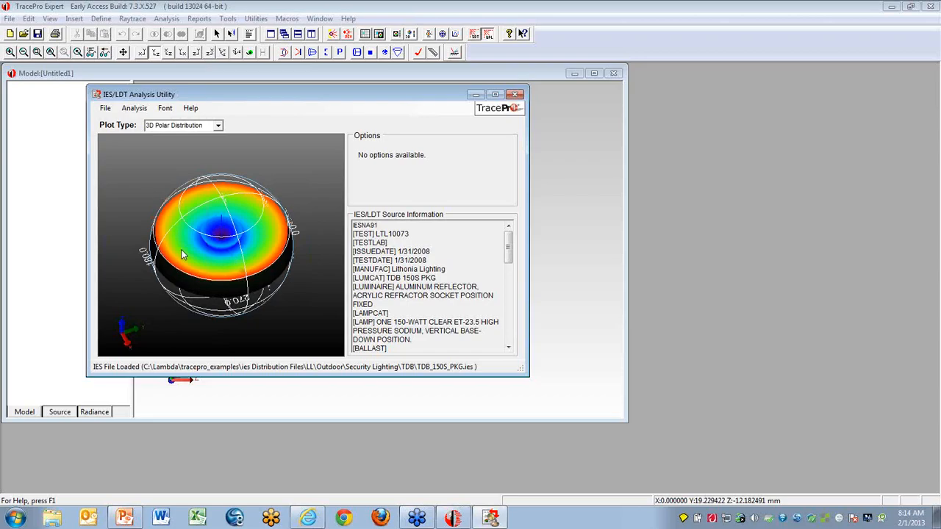
{"action": "left_click", "coordinate": [135, 109]}
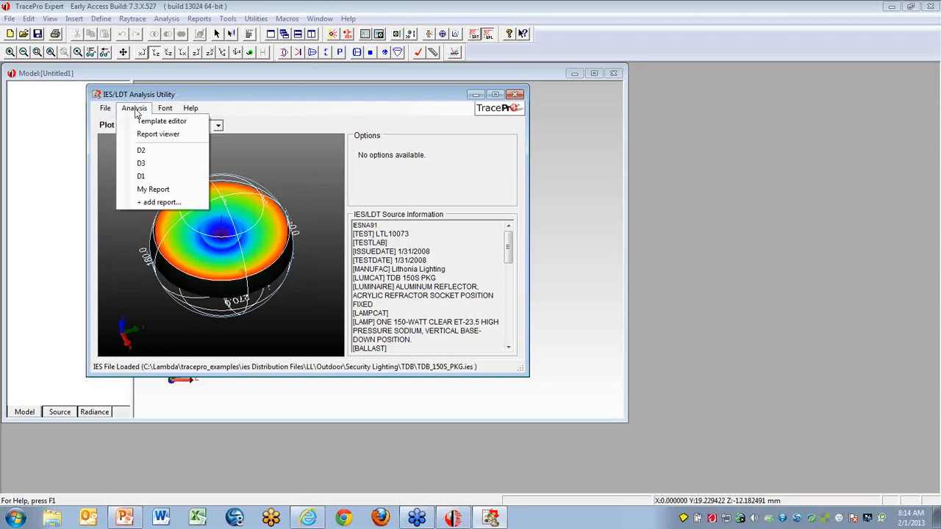
{"action": "left_click", "coordinate": [145, 177]}
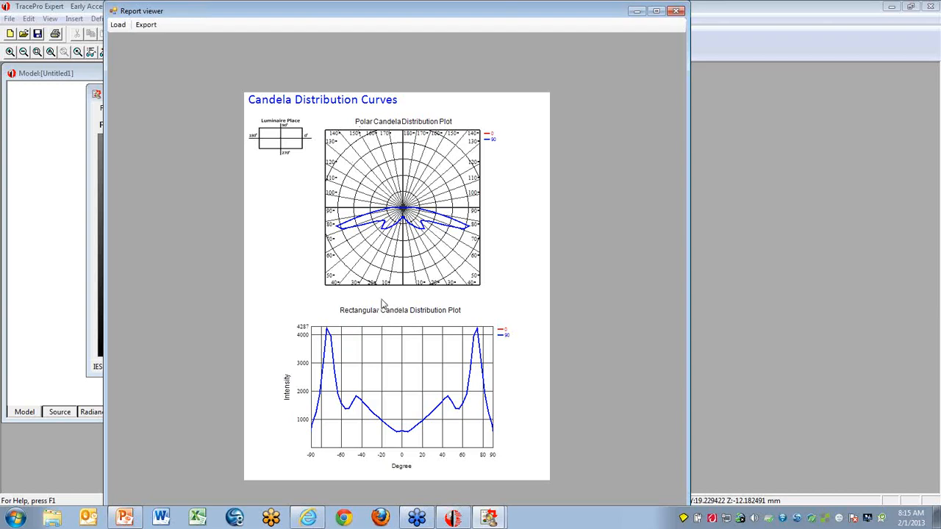
{"action": "left_click", "coordinate": [146, 27]}
{"action": "left_click", "coordinate": [502, 255]}
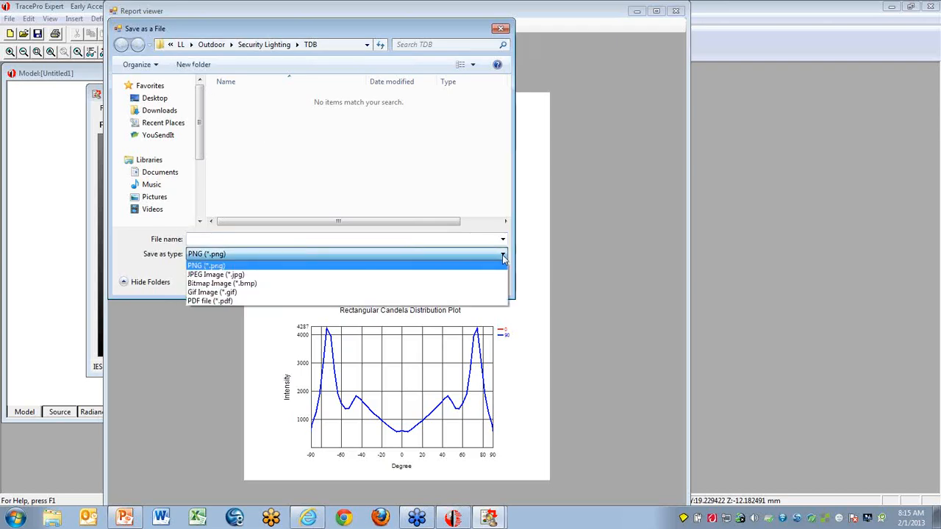
{"action": "left_click", "coordinate": [250, 275]}
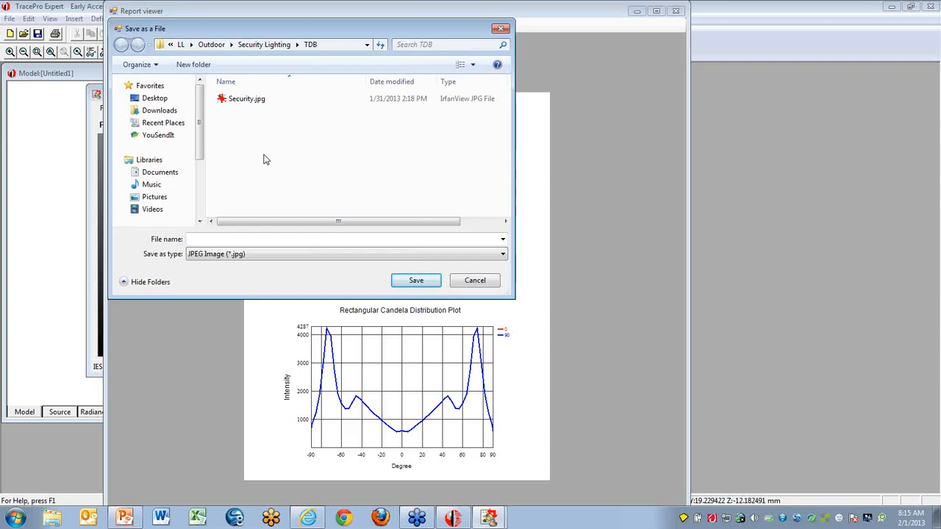
{"action": "left_click", "coordinate": [474, 282]}
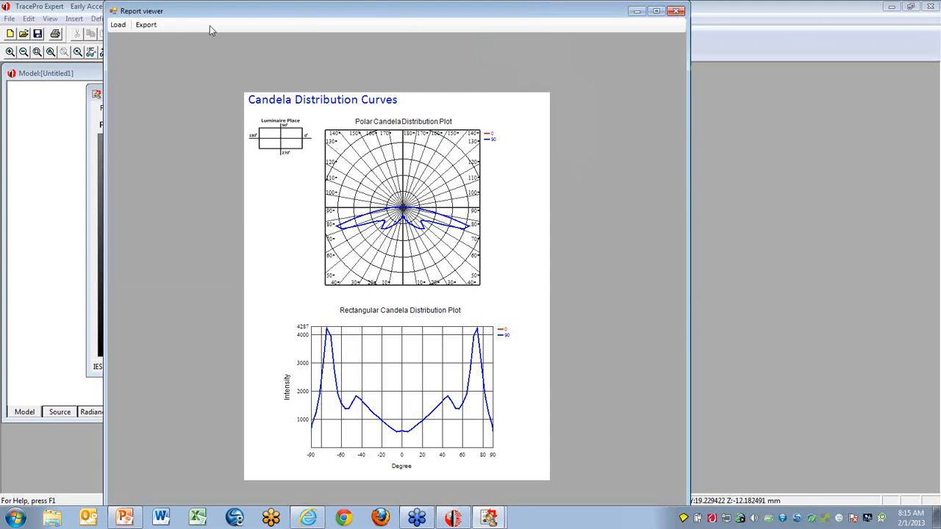
- Load the All Report.tpl template in the report viewer, widen the viewer to show the full report, and close it
{"action": "left_click", "coordinate": [119, 27]}
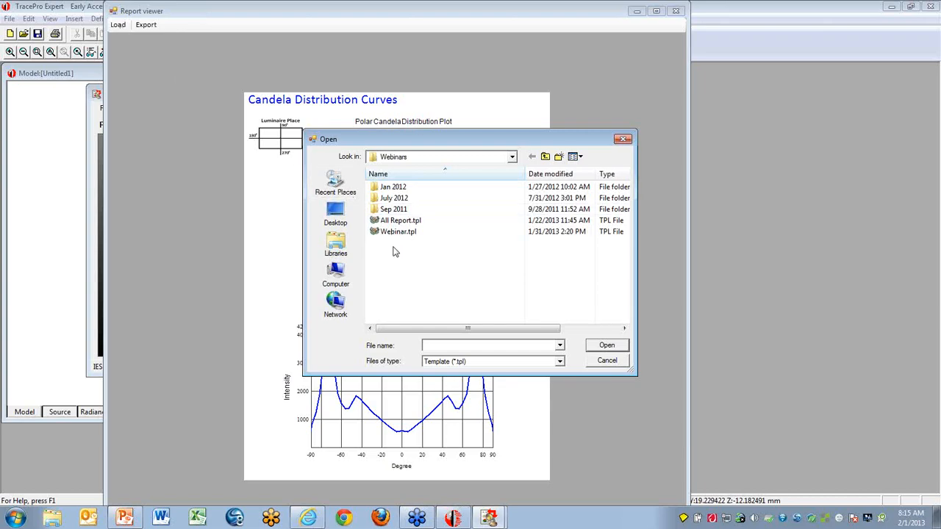
{"action": "double_click", "coordinate": [375, 222]}
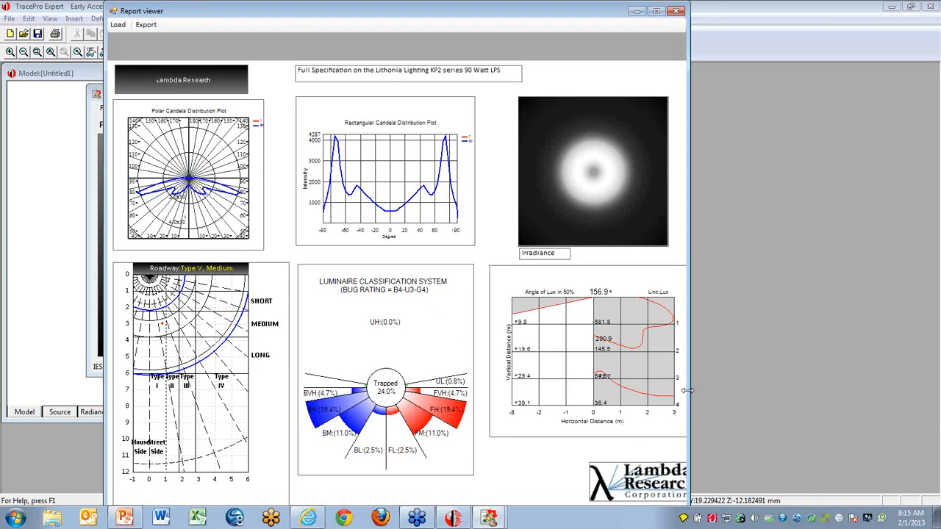
{"action": "left_click_drag", "start_coordinate": [688, 395], "coordinate": [737, 393]}
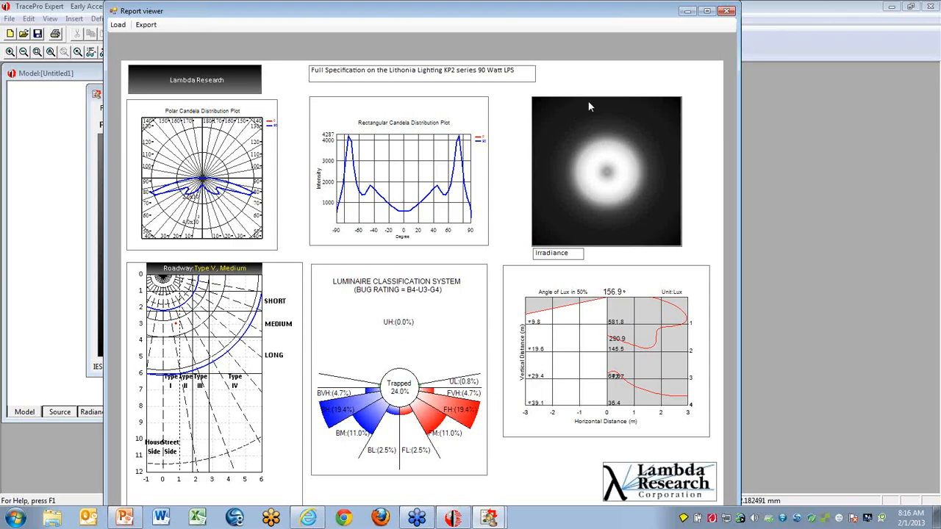
{"action": "left_click", "coordinate": [728, 10]}
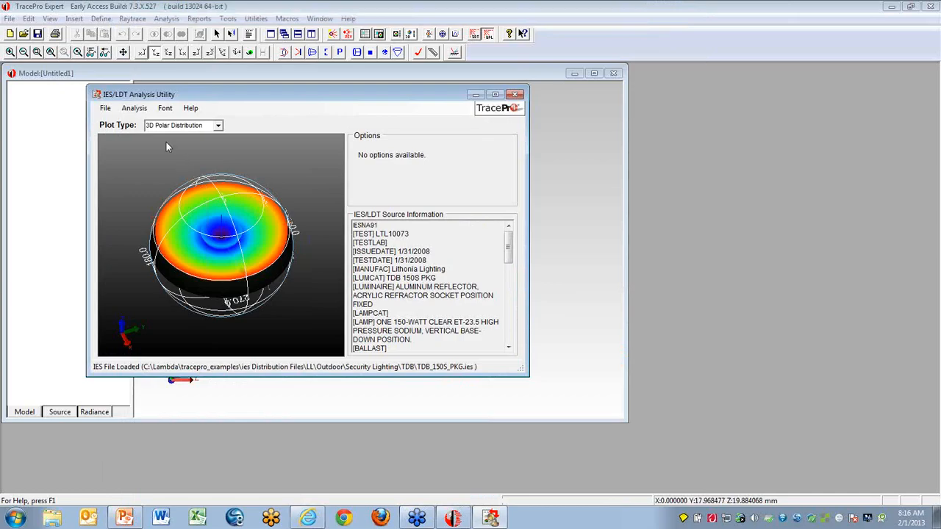
- Open the template editor full screen and place an image item near the page's upper-left corner, at about X 52, Y 30
{"action": "left_click", "coordinate": [134, 109]}
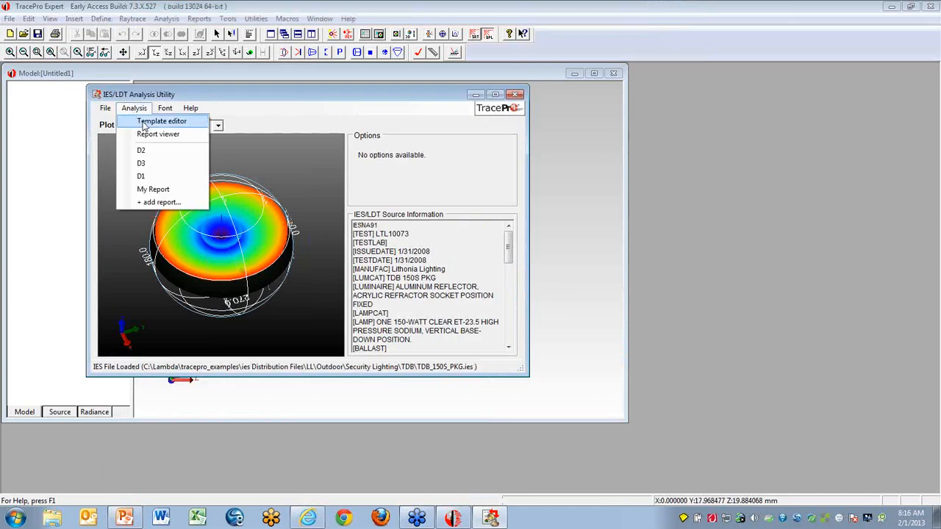
{"action": "left_click", "coordinate": [145, 123]}
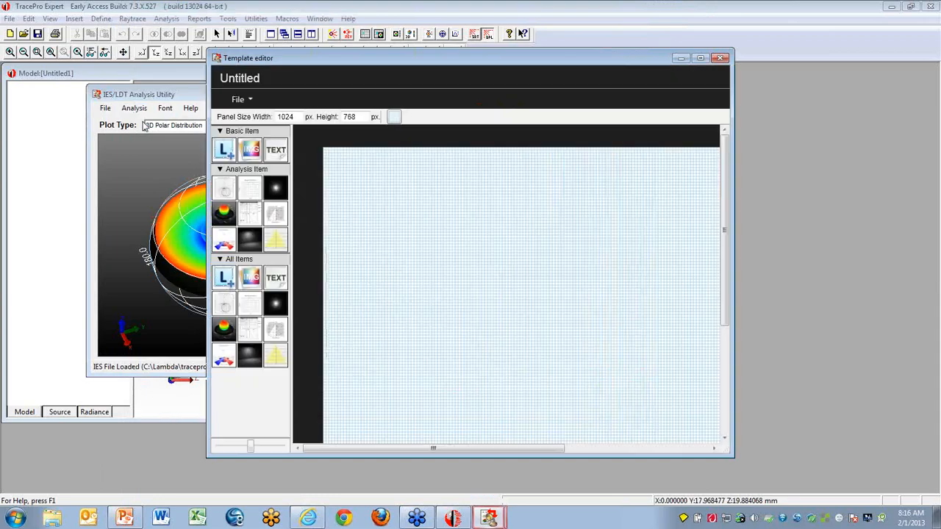
{"action": "left_click", "coordinate": [700, 58]}
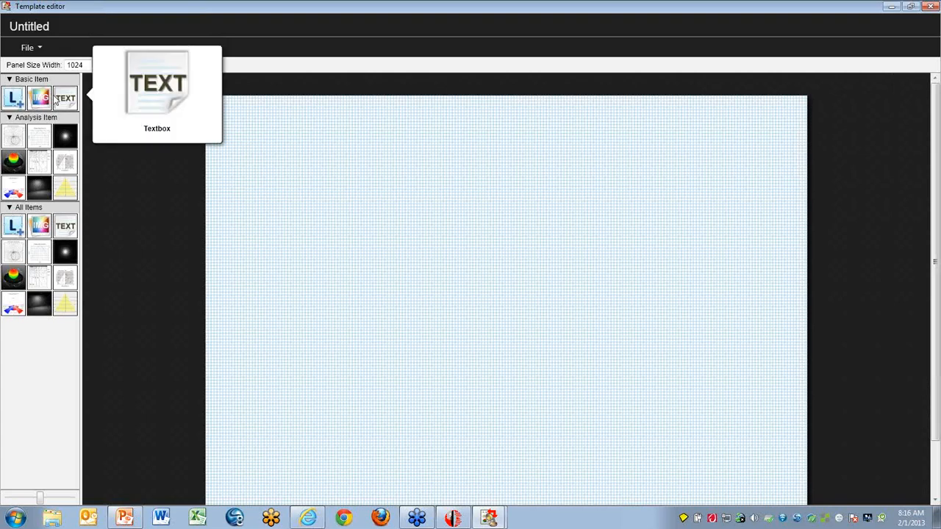
{"action": "left_click_drag", "start_coordinate": [44, 102], "coordinate": [266, 147]}
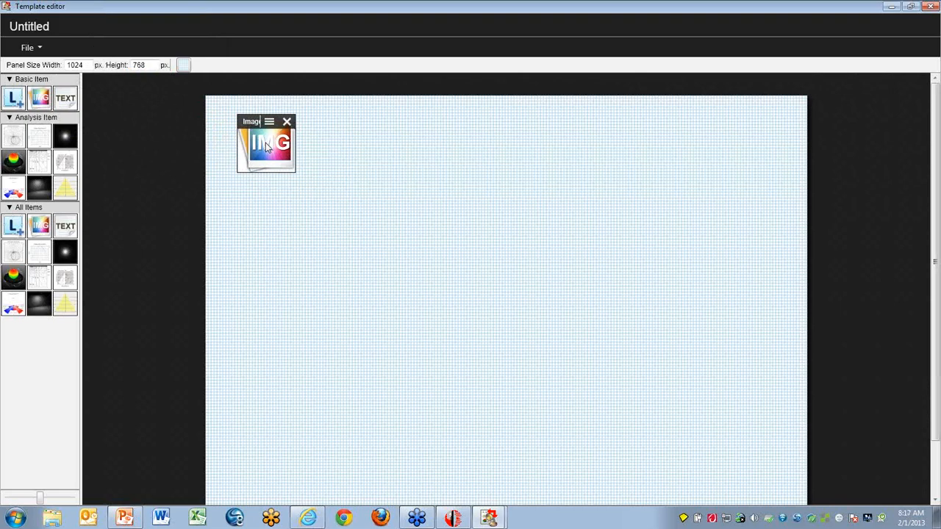
- Start loading a bitmap into the placed image item and browse to the Graphics folder inside the Lambda folder
{"action": "right_click", "coordinate": [267, 148]}
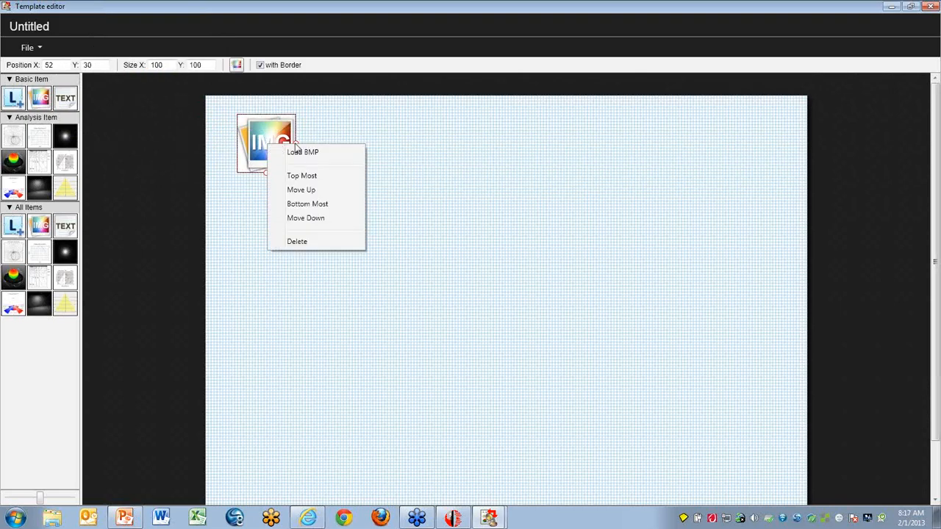
{"action": "left_click", "coordinate": [304, 152]}
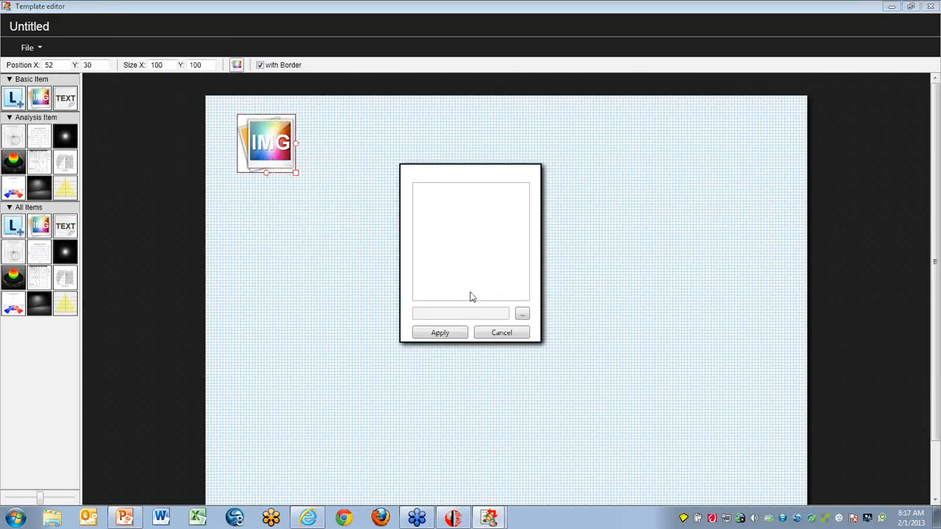
{"action": "left_click", "coordinate": [522, 315]}
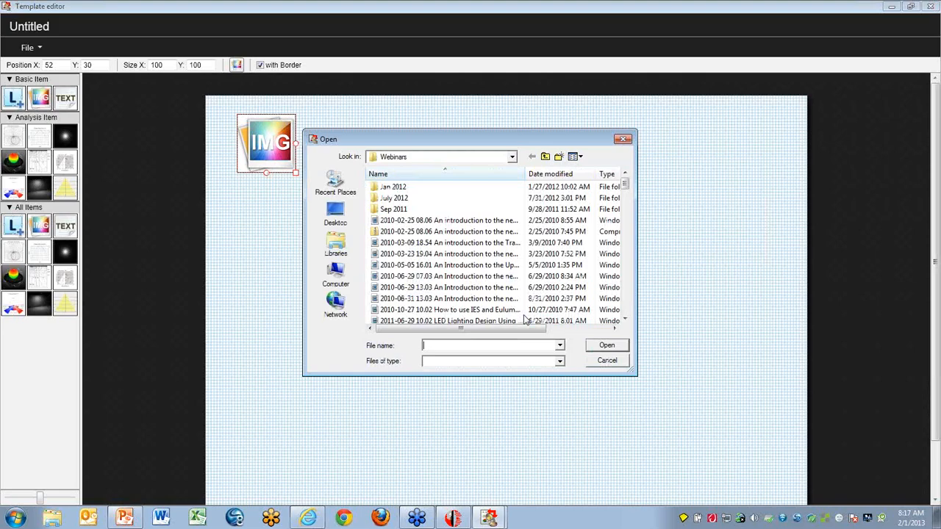
{"action": "left_click", "coordinate": [544, 157]}
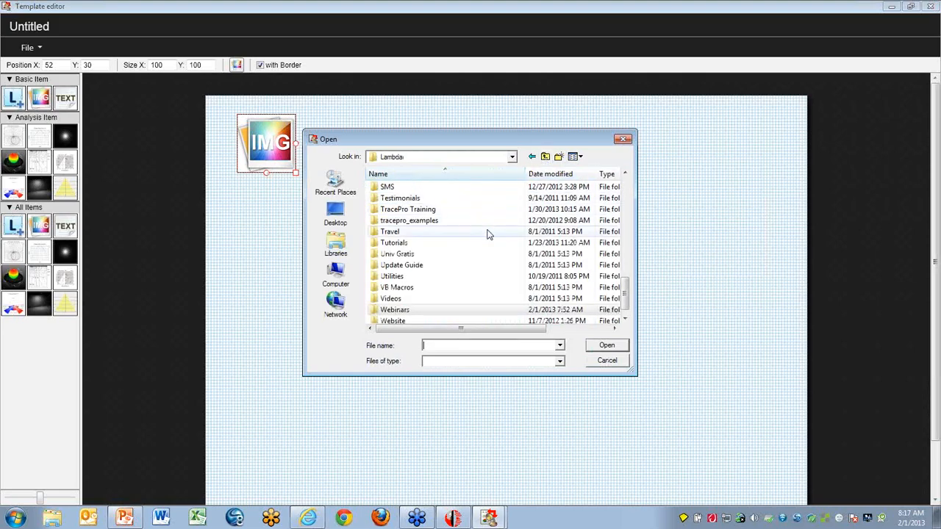
{"action": "left_click_drag", "start_coordinate": [627, 296], "coordinate": [626, 212]}
{"action": "double_click", "coordinate": [389, 243]}
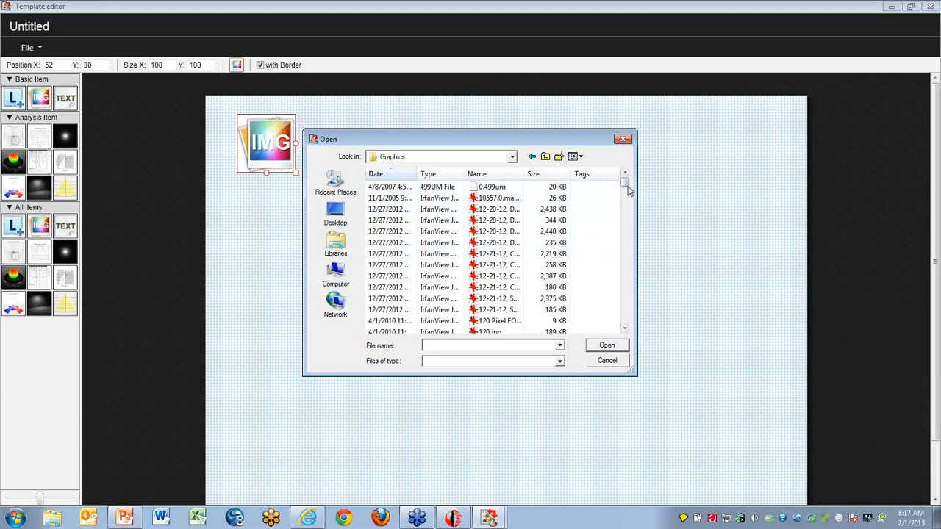
- Enlarge the file browser, widen its Date and Name columns, and sort the Graphics folder by name
{"action": "left_click_drag", "start_coordinate": [628, 180], "coordinate": [604, 337]}
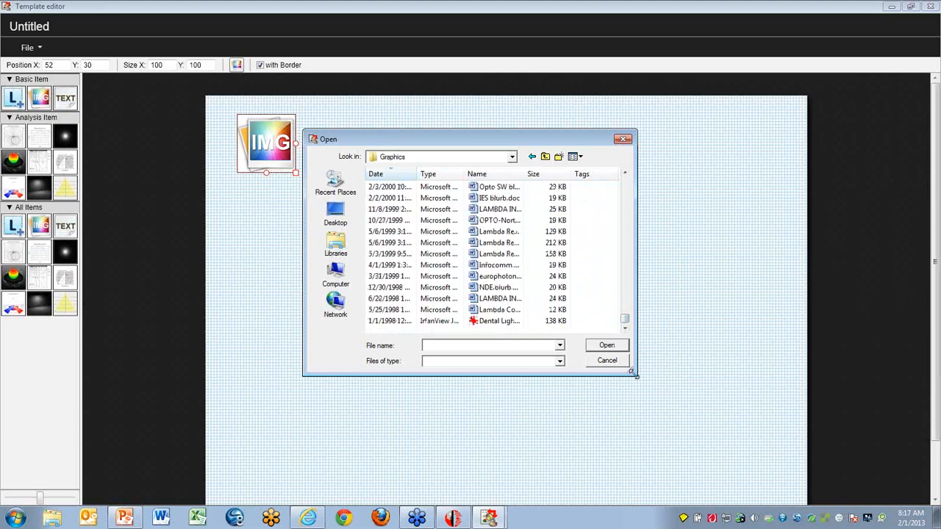
{"action": "left_click_drag", "start_coordinate": [634, 374], "coordinate": [834, 433]}
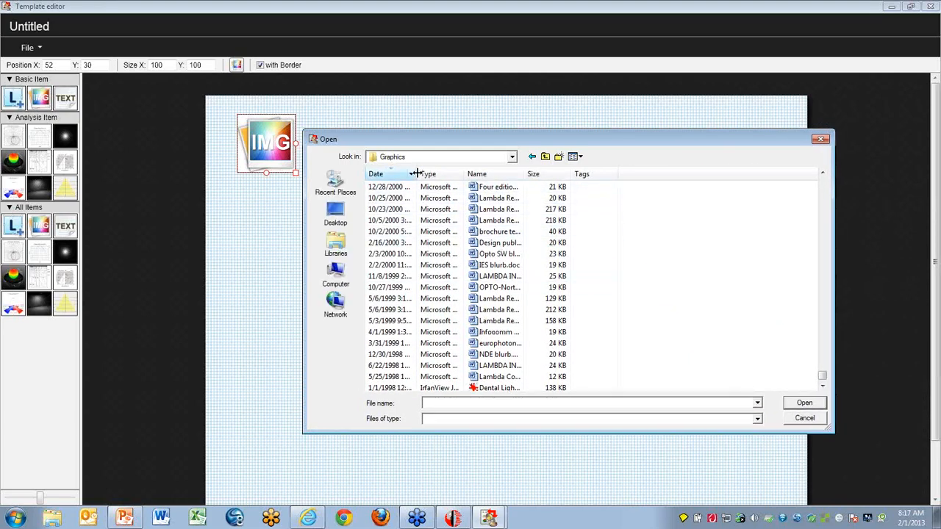
{"action": "left_click_drag", "start_coordinate": [416, 173], "coordinate": [479, 174]}
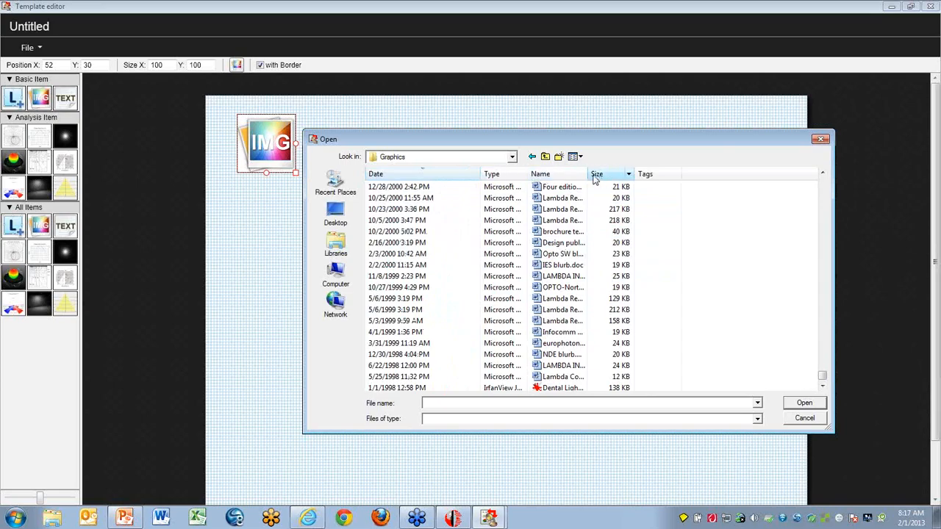
{"action": "left_click_drag", "start_coordinate": [589, 175], "coordinate": [667, 174]}
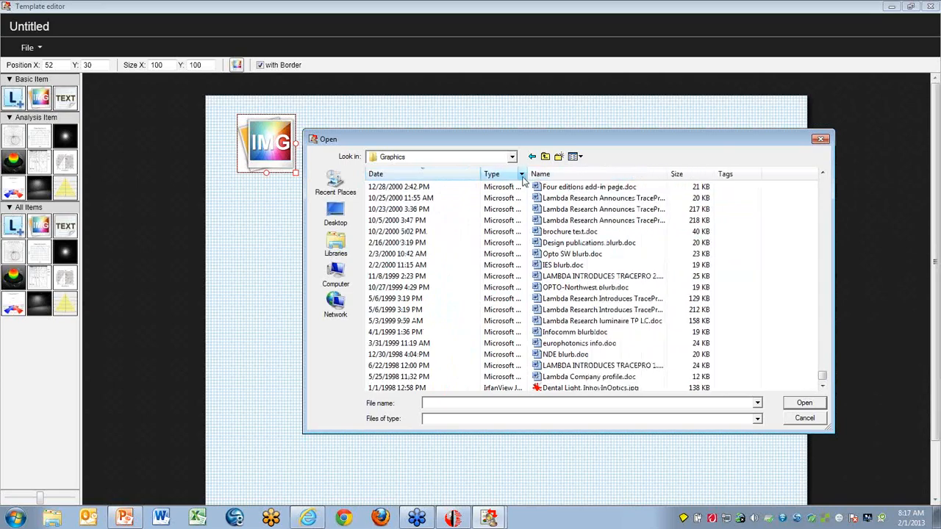
{"action": "left_click_drag", "start_coordinate": [822, 376], "coordinate": [830, 178]}
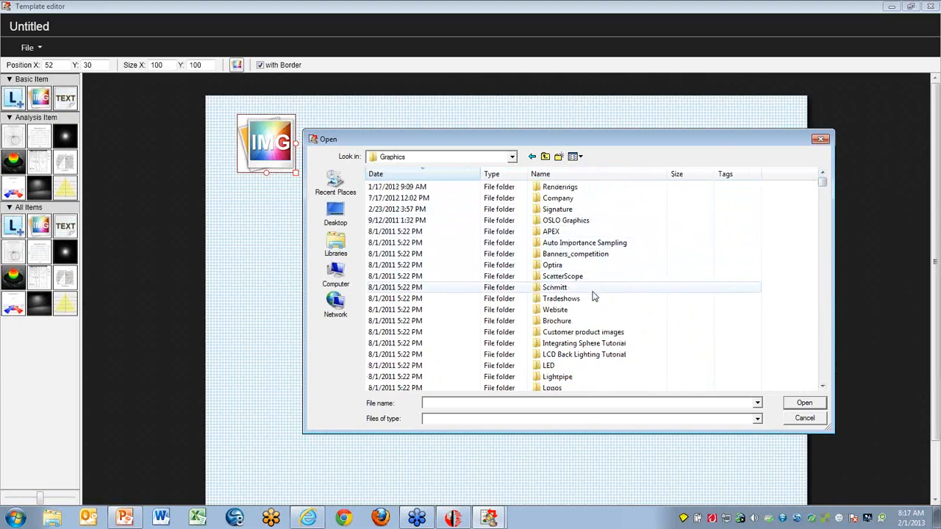
{"action": "left_click", "coordinate": [588, 174]}
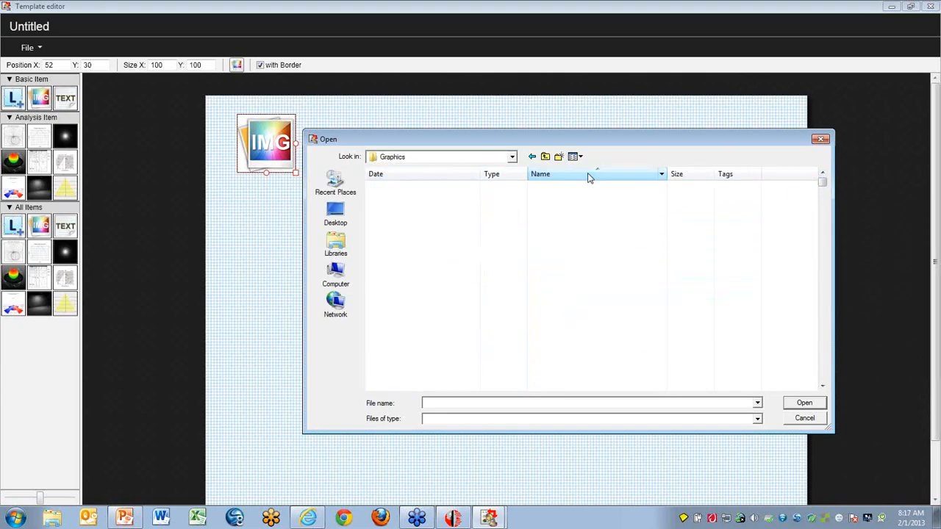
- Load Lambda logo black hi-res5_19.jpg from the Logos folder and apply it to the image item
{"action": "double_click", "coordinate": [536, 300]}
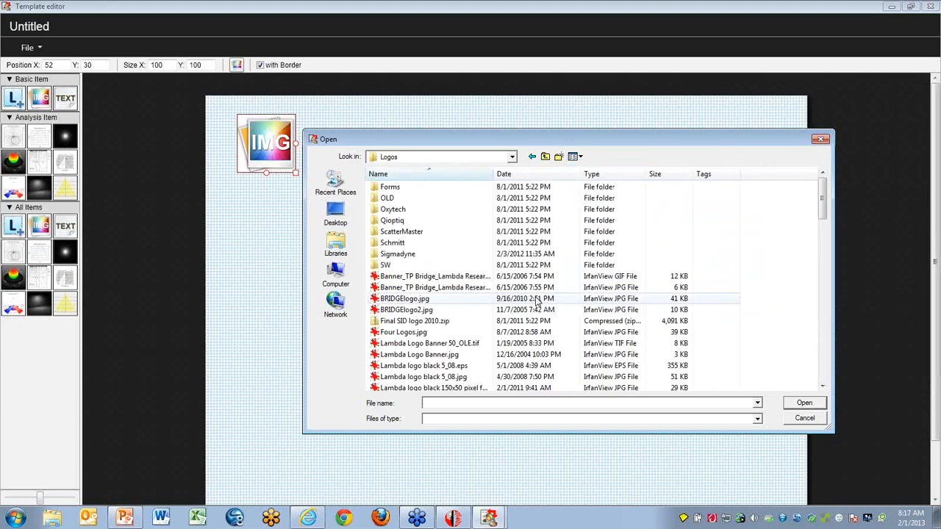
{"action": "left_click_drag", "start_coordinate": [823, 213], "coordinate": [823, 233]}
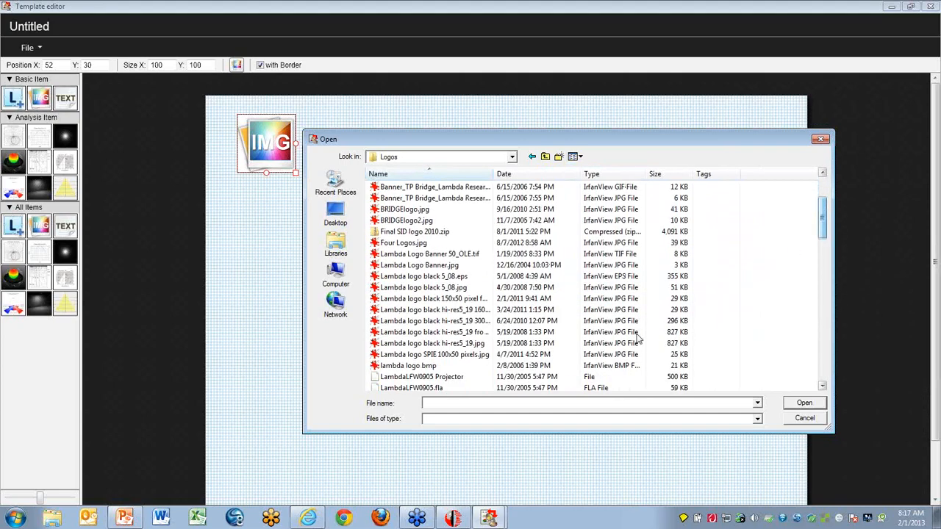
{"action": "double_click", "coordinate": [375, 345]}
{"action": "left_click", "coordinate": [443, 332]}
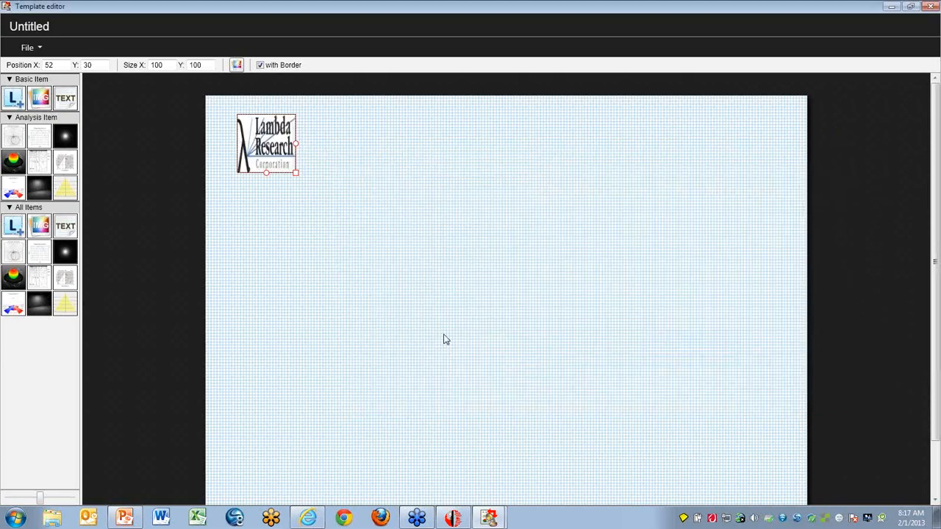
- Resize the logo to about 315 by 130 px and move it to the page's lower-right area, at about X 693, Y 548
{"action": "left_click_drag", "start_coordinate": [296, 174], "coordinate": [422, 152]}
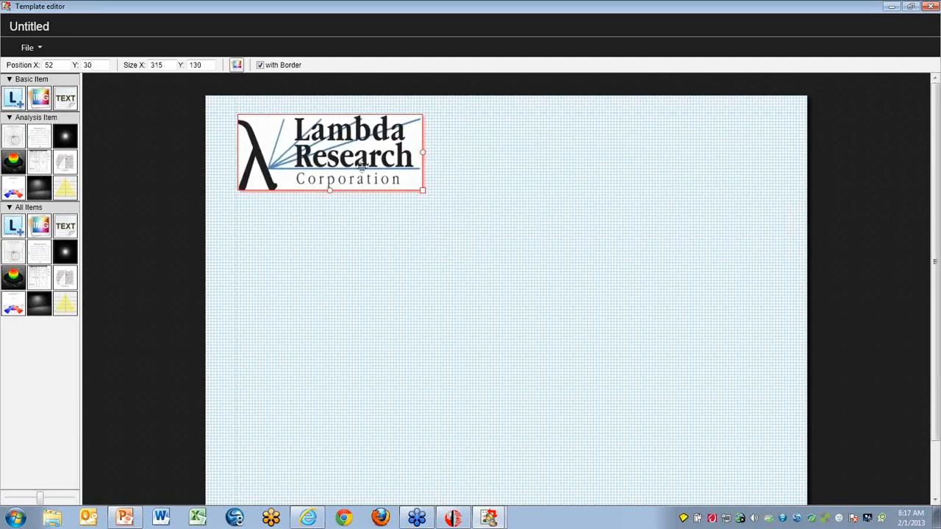
{"action": "left_click_drag", "start_coordinate": [325, 152], "coordinate": [711, 461]}
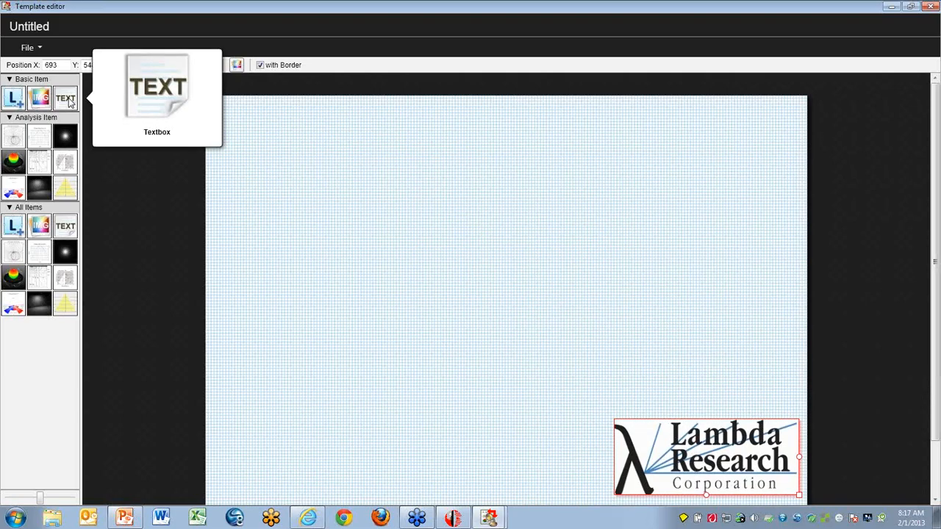
- Place a textbox near the page's top centre, at about X 381, Y 21, and enter "My Text" in it
{"action": "left_click_drag", "start_coordinate": [68, 100], "coordinate": [477, 149]}
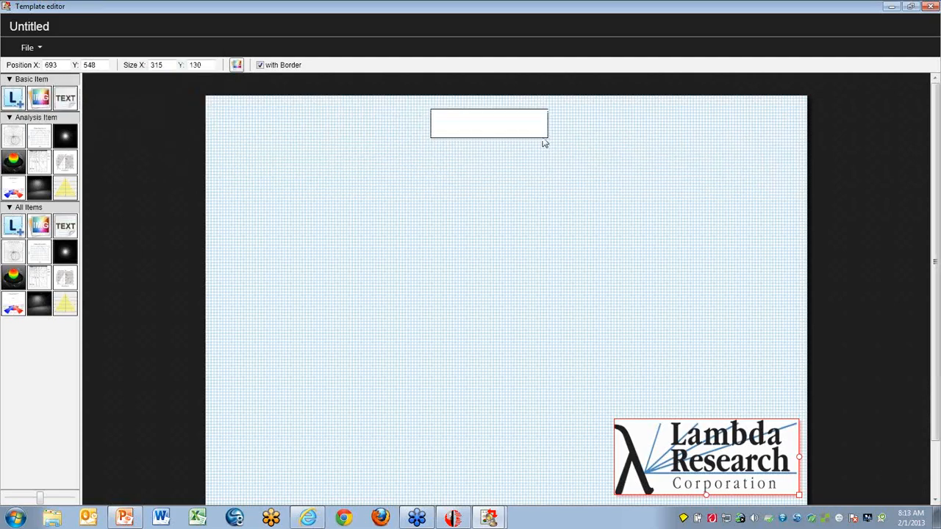
{"action": "mouse_move", "coordinate": [547, 142]}
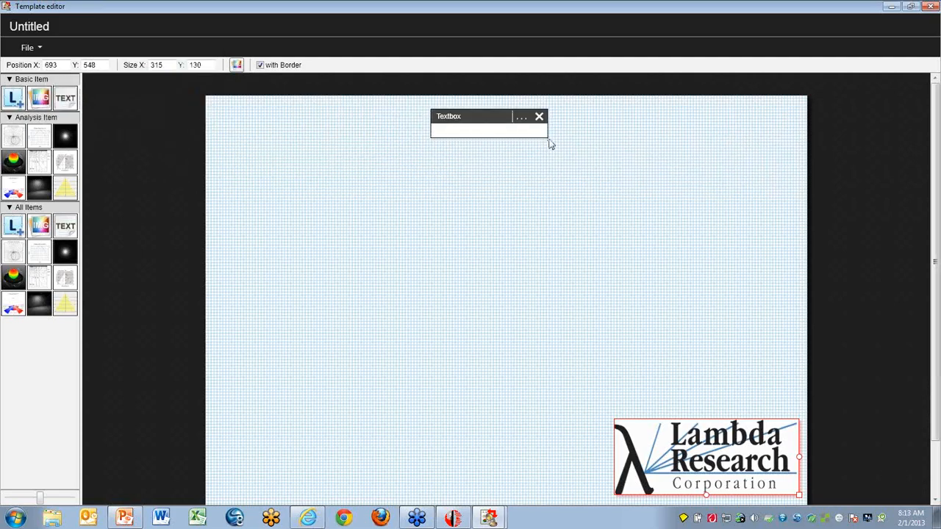
{"action": "left_click", "coordinate": [492, 131]}
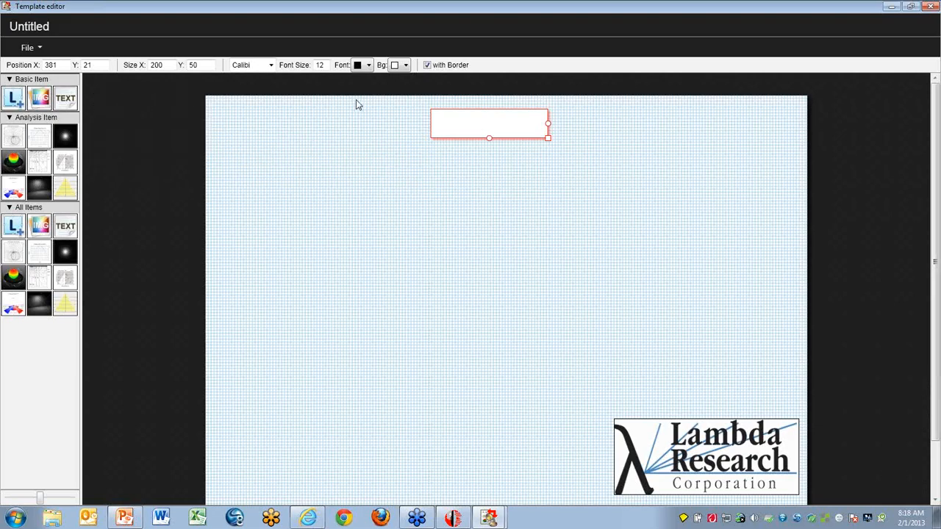
{"action": "right_click", "coordinate": [447, 120]}
{"action": "left_click", "coordinate": [475, 128]}
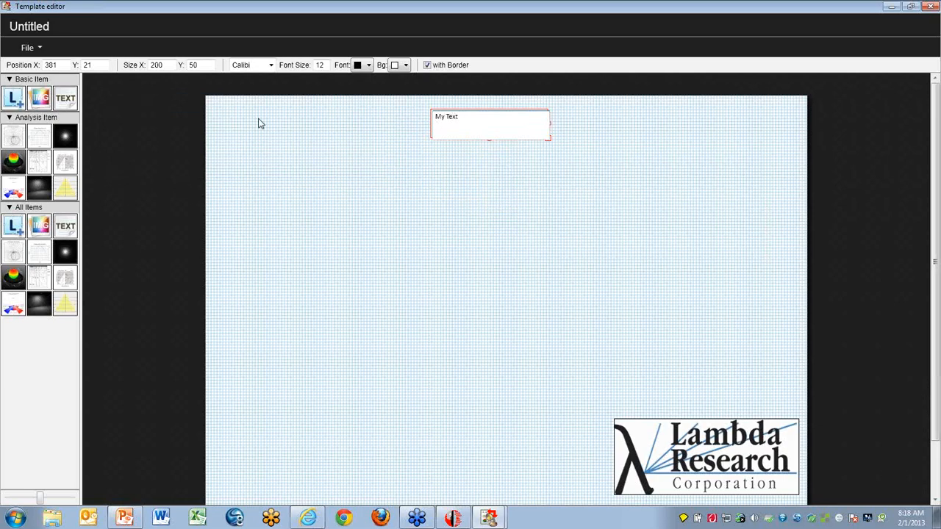
- Place an Irradiance Map, a polar candela plot and a Candela Rectangular plot in a row below the textbox
{"action": "mouse_move", "coordinate": [61, 140]}
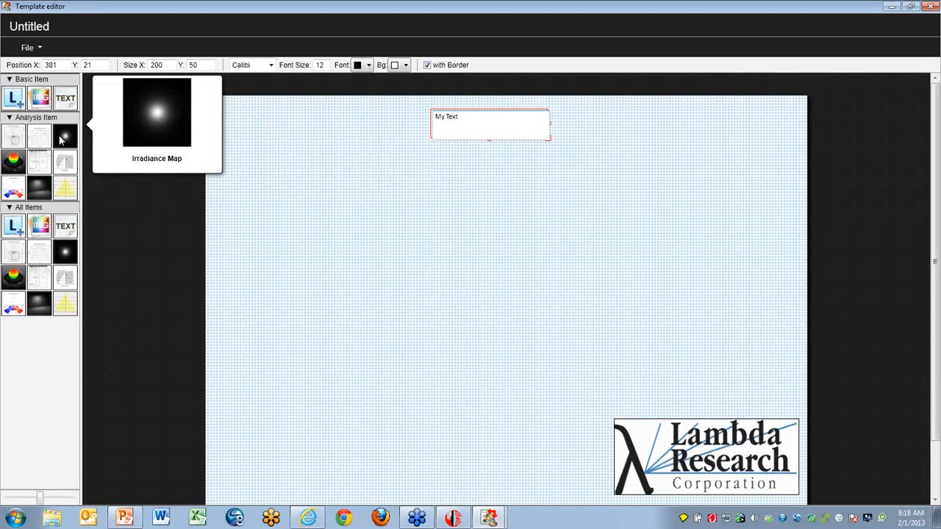
{"action": "left_click_drag", "start_coordinate": [62, 139], "coordinate": [636, 203]}
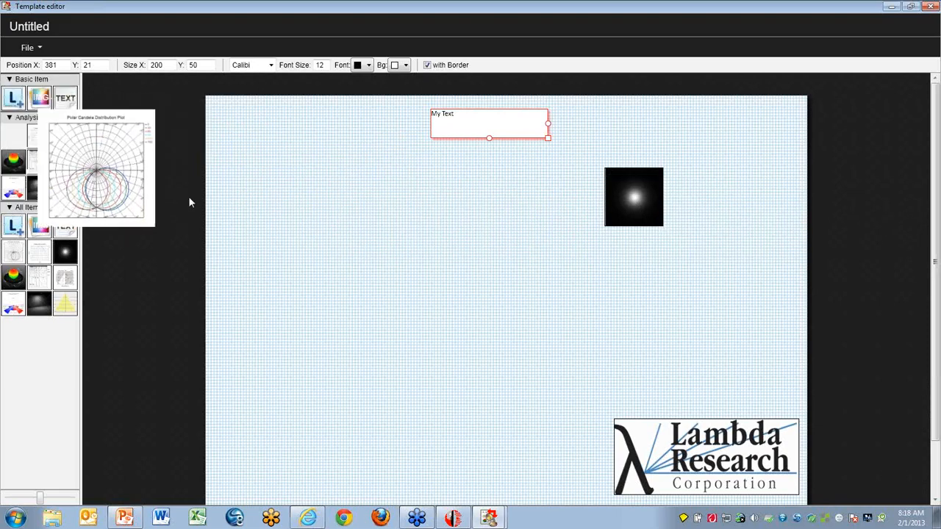
{"action": "left_click_drag", "start_coordinate": [189, 202], "coordinate": [298, 235]}
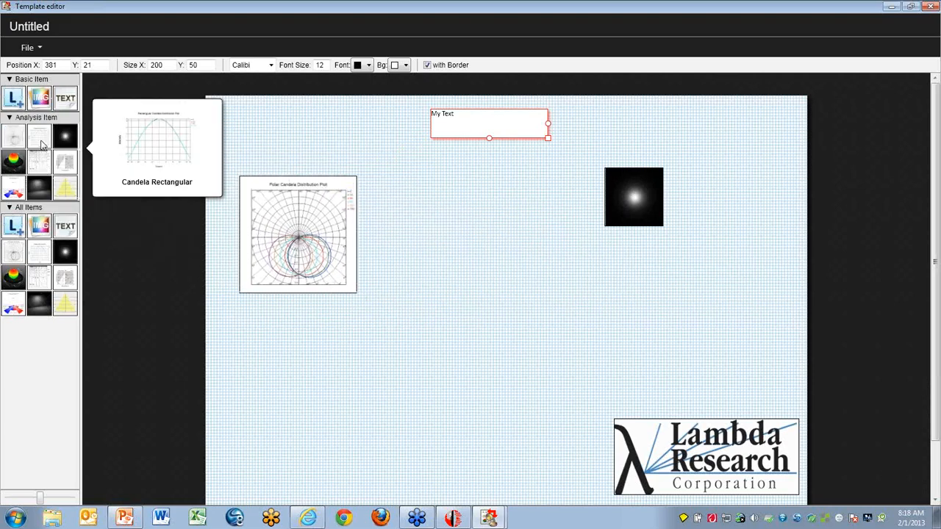
{"action": "left_click_drag", "start_coordinate": [40, 145], "coordinate": [494, 237]}
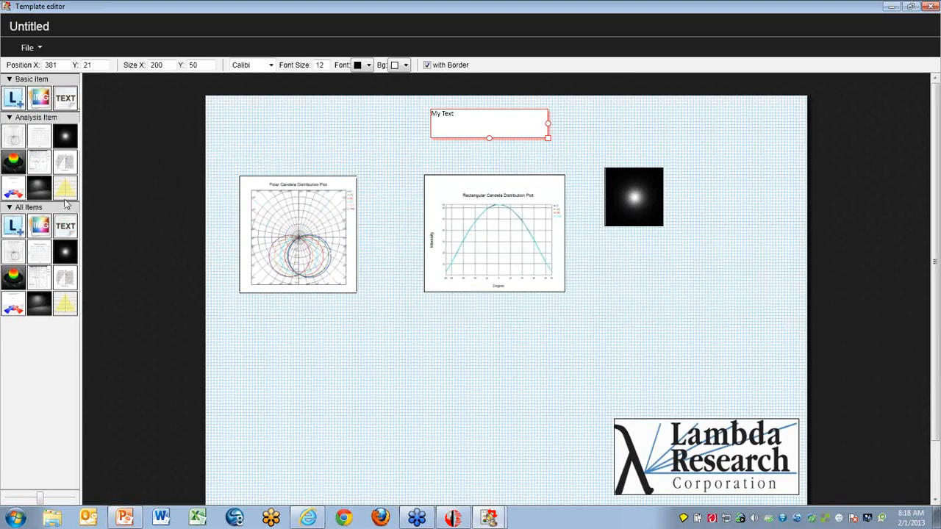
- Place a Beam Illuminance diagram below the polar plot and a roadway classification graph (RCG) below the irradiance map
{"action": "mouse_move", "coordinate": [65, 197]}
{"action": "left_click_drag", "start_coordinate": [112, 224], "coordinate": [355, 378]}
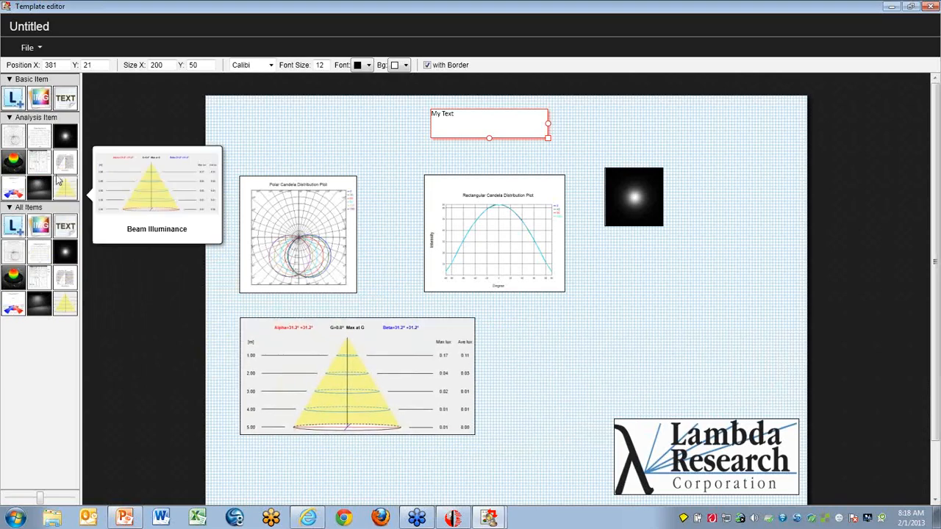
{"action": "mouse_move", "coordinate": [40, 166]}
{"action": "left_click_drag", "start_coordinate": [41, 165], "coordinate": [691, 375]}
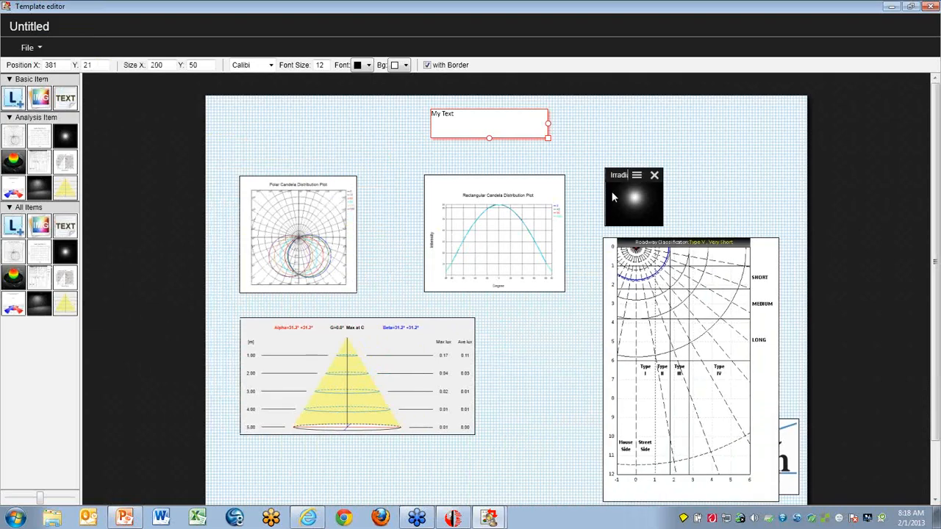
- Reposition the rectangular plot to about X 278, Y 133, the irradiance map to X 559, Y 181, and the roadway graph to X 712, Y 79
{"action": "mouse_move", "coordinate": [484, 217]}
{"action": "left_click_drag", "start_coordinate": [473, 213], "coordinate": [420, 213]}
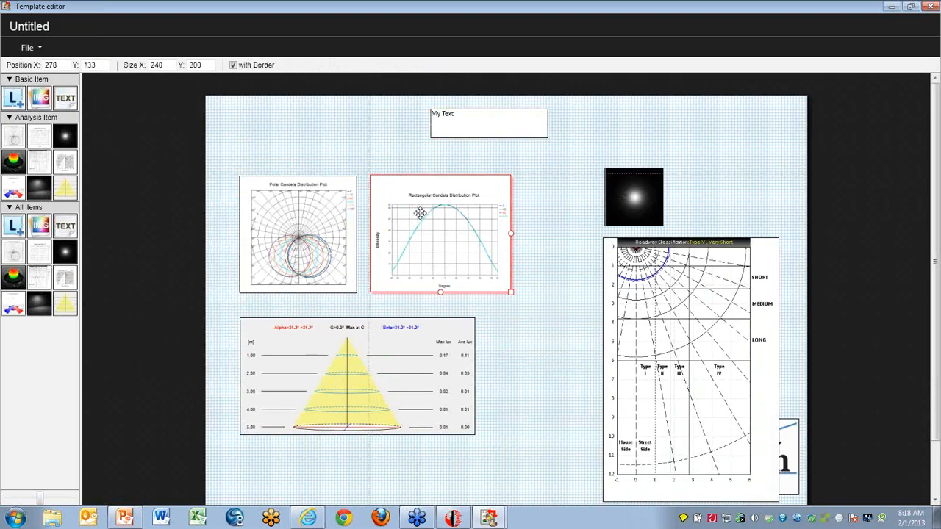
{"action": "left_click_drag", "start_coordinate": [610, 195], "coordinate": [549, 228]}
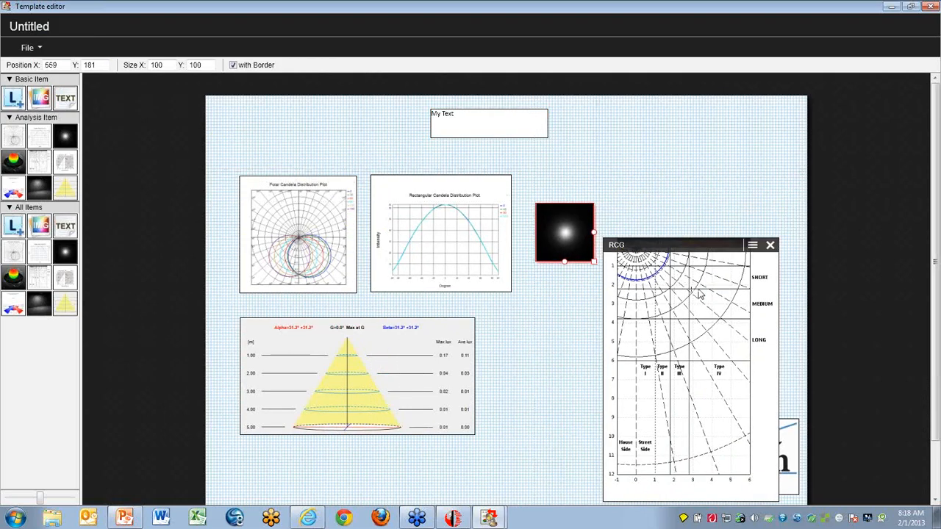
{"action": "left_click_drag", "start_coordinate": [698, 293], "coordinate": [721, 200]}
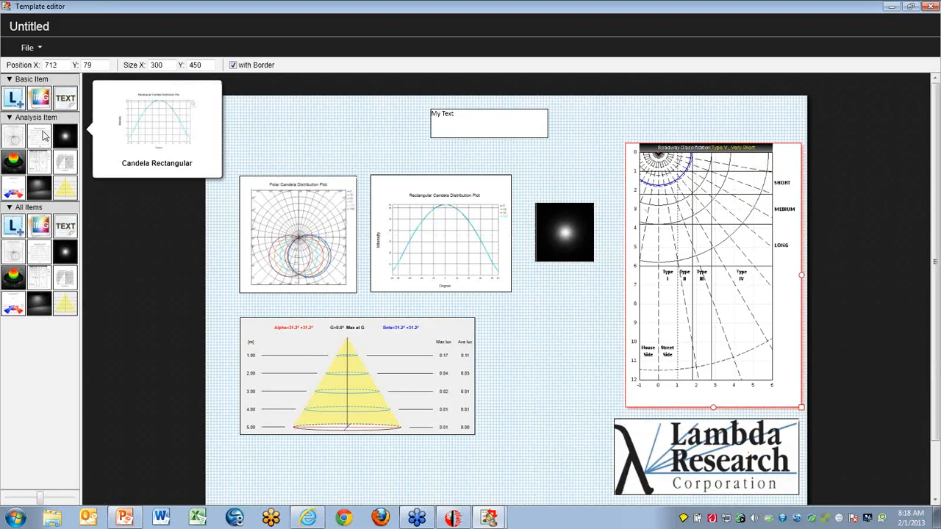
- Save the template as Webinar.tpl in the Graphics folder and close the template editor
{"action": "left_click", "coordinate": [30, 53]}
{"action": "left_click", "coordinate": [38, 92]}
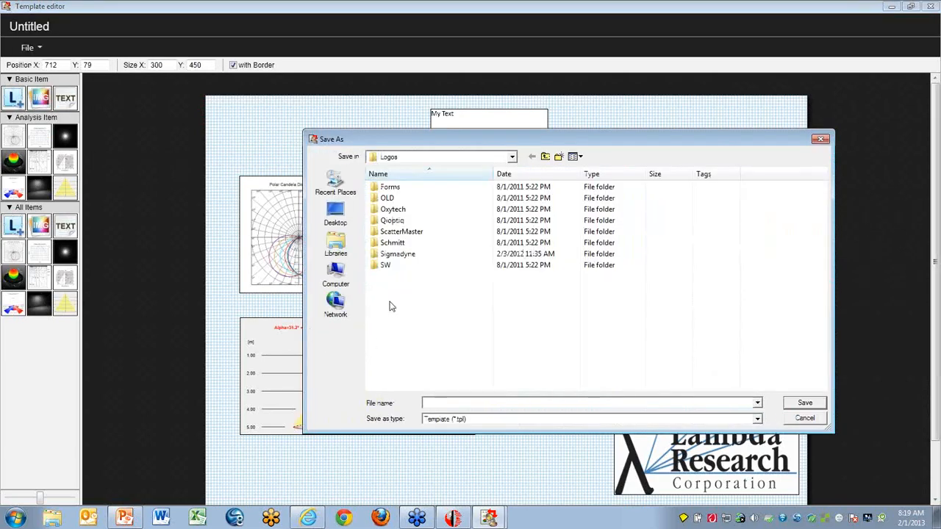
{"action": "left_click", "coordinate": [545, 158]}
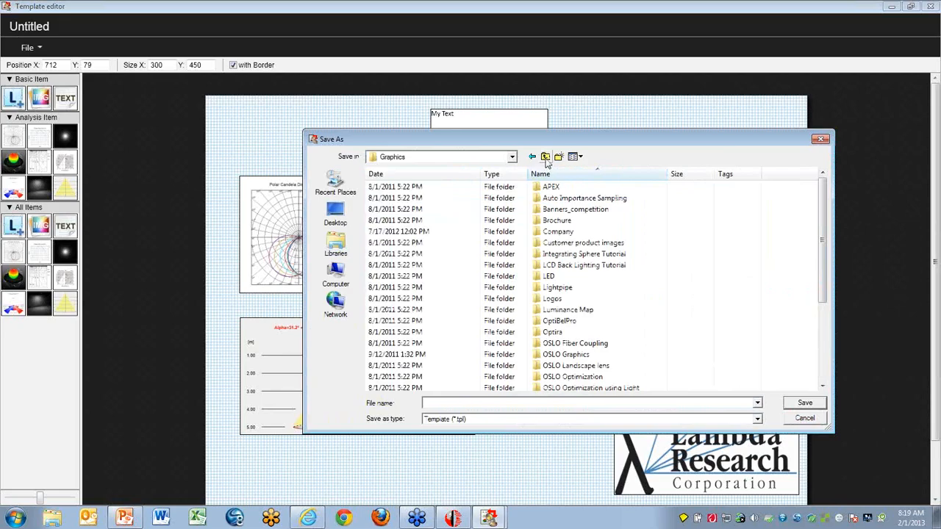
{"action": "left_click", "coordinate": [466, 404]}
{"action": "type", "text": "Webinar"}
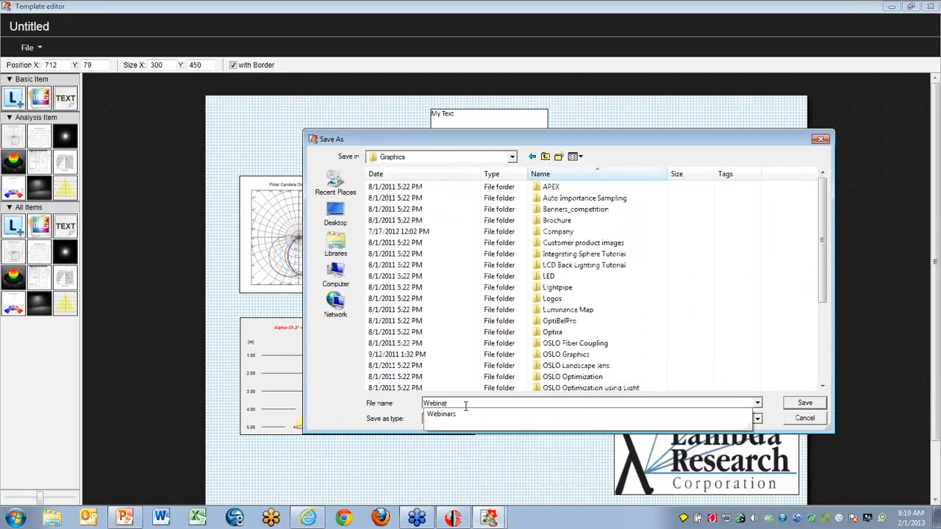
{"action": "left_click", "coordinate": [790, 403]}
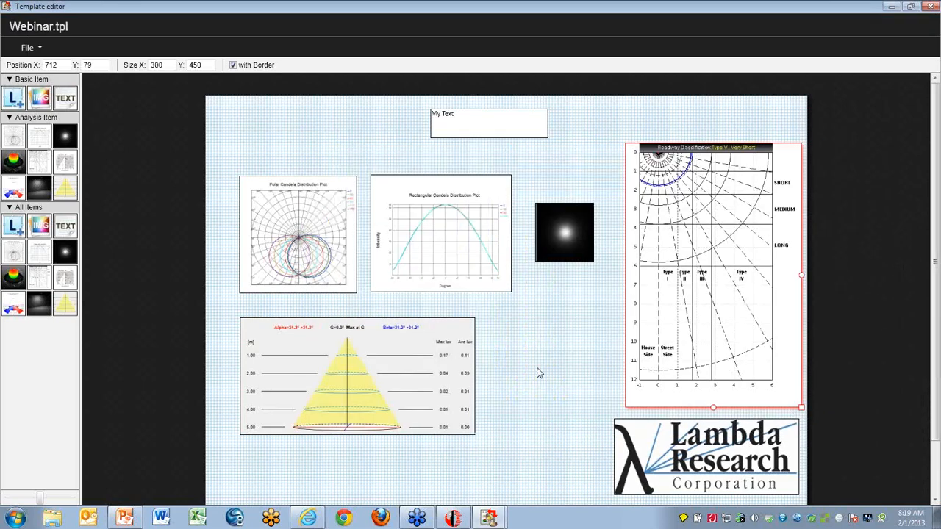
{"action": "left_click", "coordinate": [930, 7]}
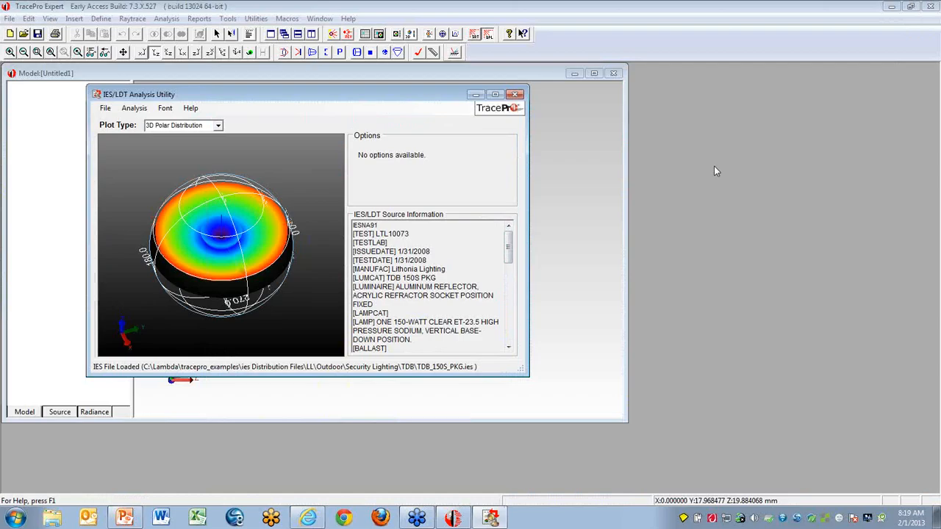
- Start adding a new report to the analysis utility and name it Webiner
{"action": "left_click", "coordinate": [133, 109]}
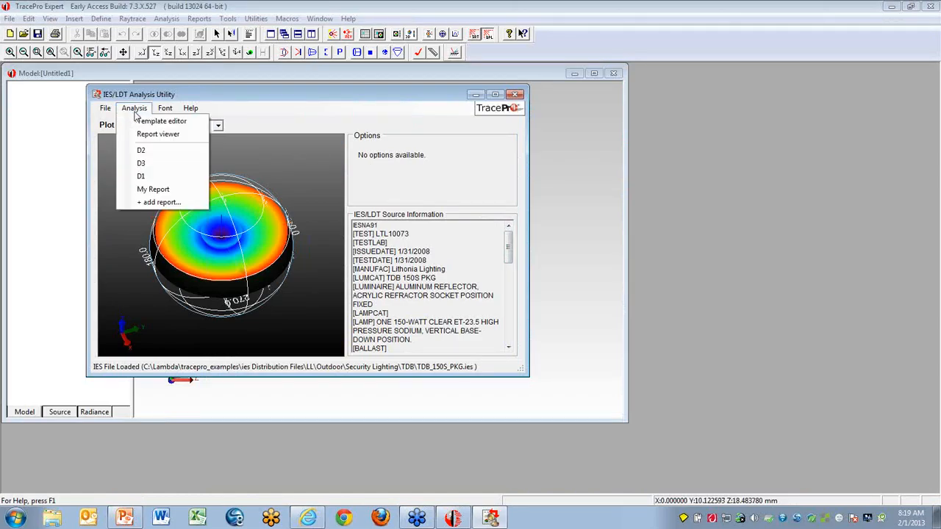
{"action": "left_click", "coordinate": [158, 203]}
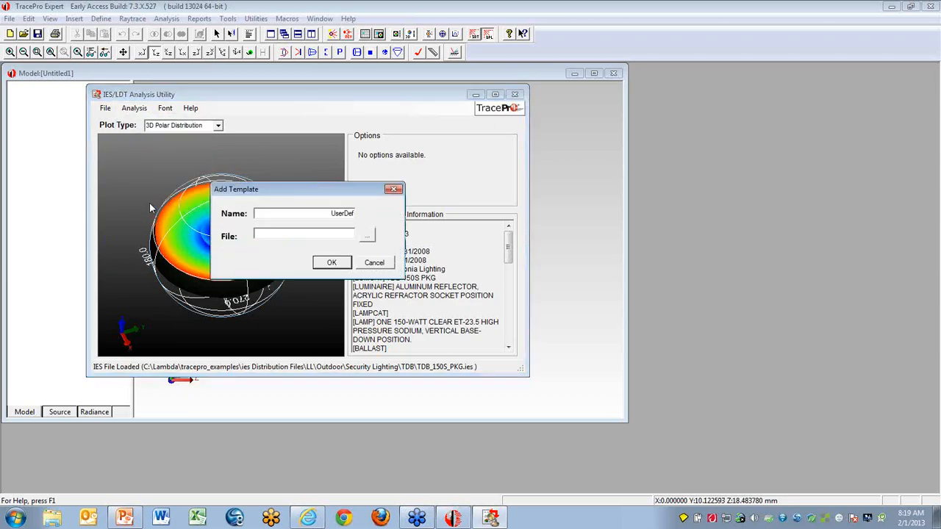
{"action": "double_click", "coordinate": [330, 213]}
{"action": "type", "text": "Webiner"}
- Assign Webinar.tpl from the Lambda\Webinars folder as the new report's template file and add the report
{"action": "left_click", "coordinate": [366, 235]}
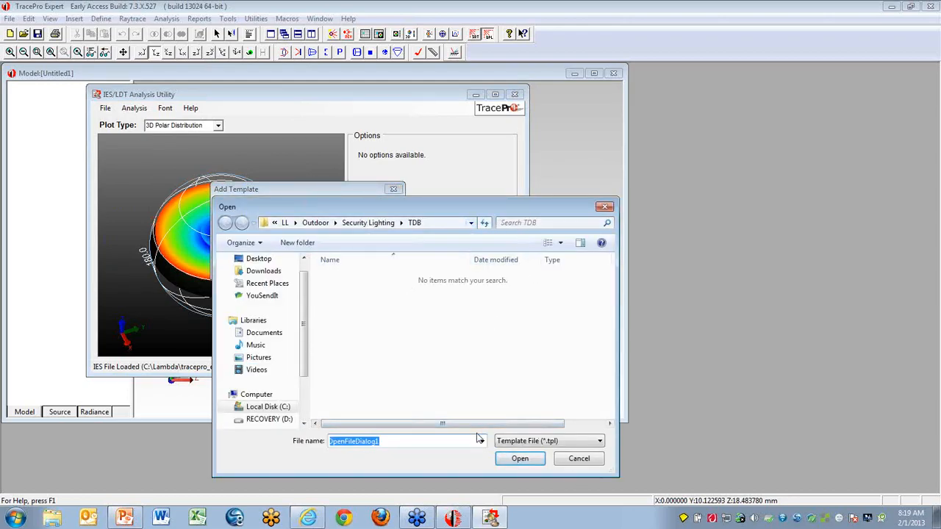
{"action": "left_click", "coordinate": [471, 224]}
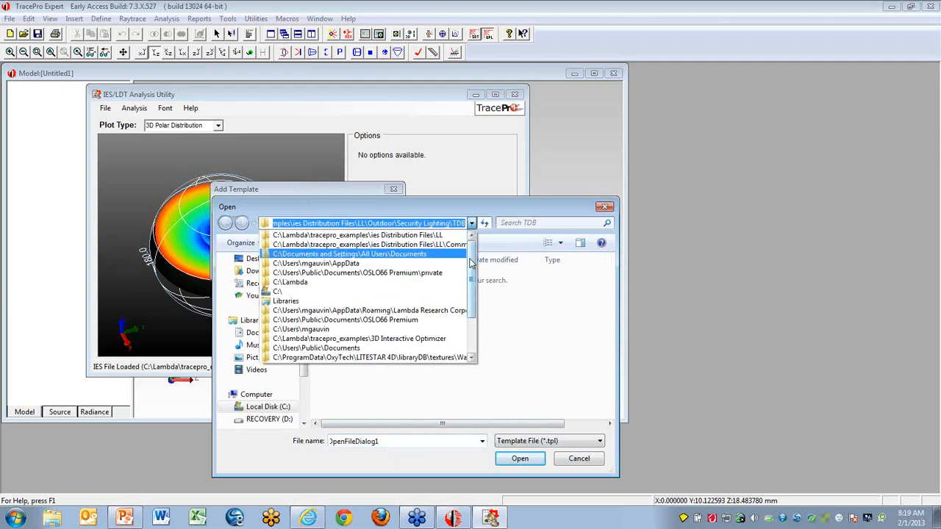
{"action": "left_click", "coordinate": [299, 283]}
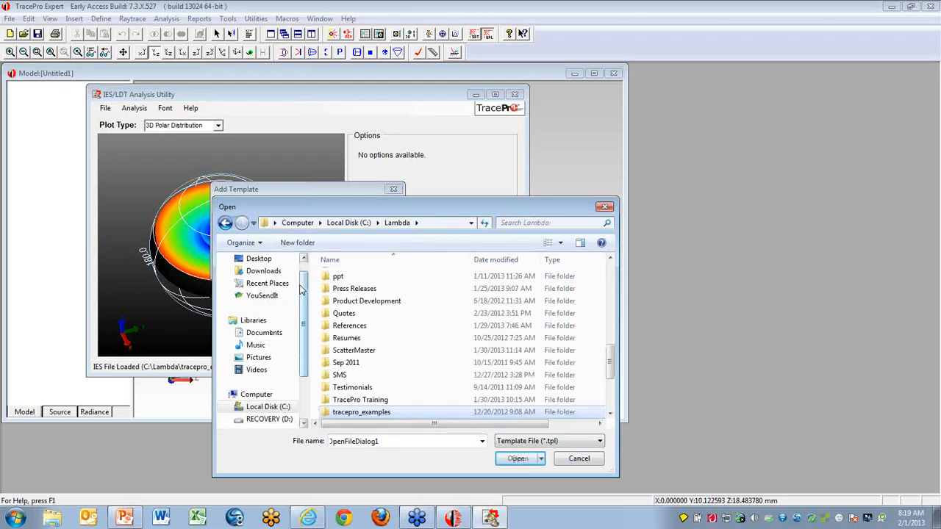
{"action": "scroll", "coordinate": [613, 366], "scroll_direction": "down", "scroll_amount": 3}
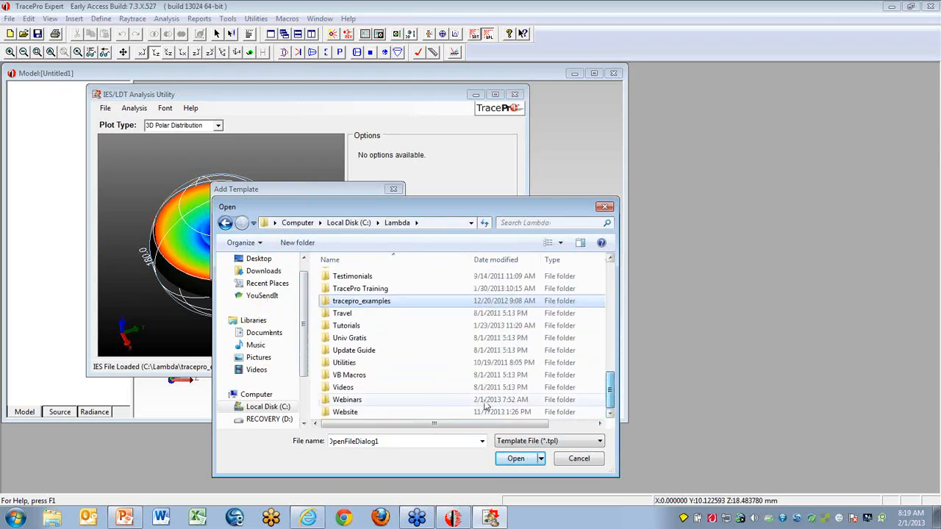
{"action": "double_click", "coordinate": [347, 405]}
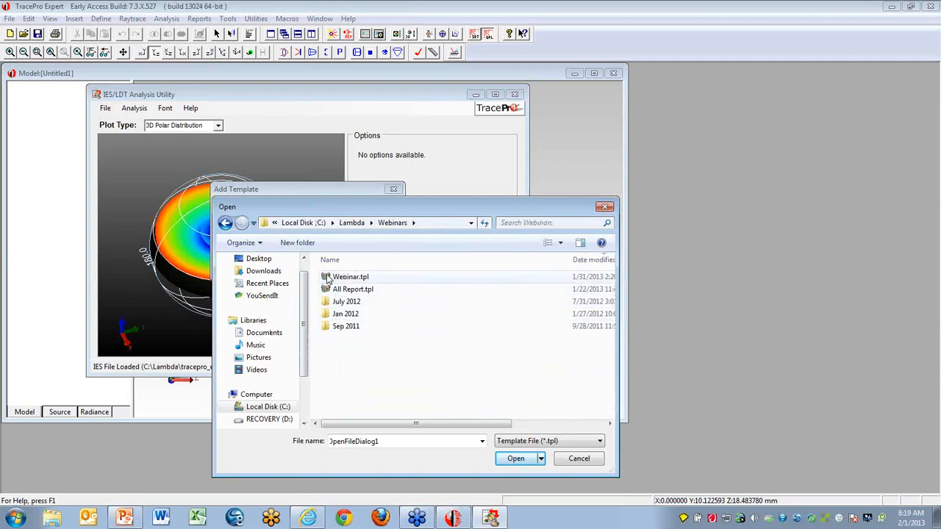
{"action": "double_click", "coordinate": [346, 278]}
{"action": "left_click", "coordinate": [330, 263]}
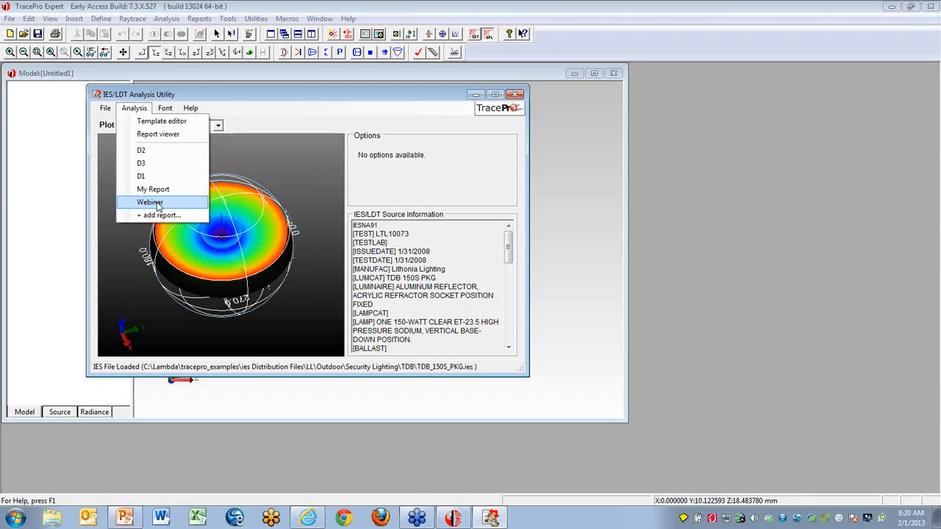
- Look at the utility's font settings and close them without changing anything
{"action": "left_click", "coordinate": [158, 133]}
{"action": "left_click", "coordinate": [166, 109]}
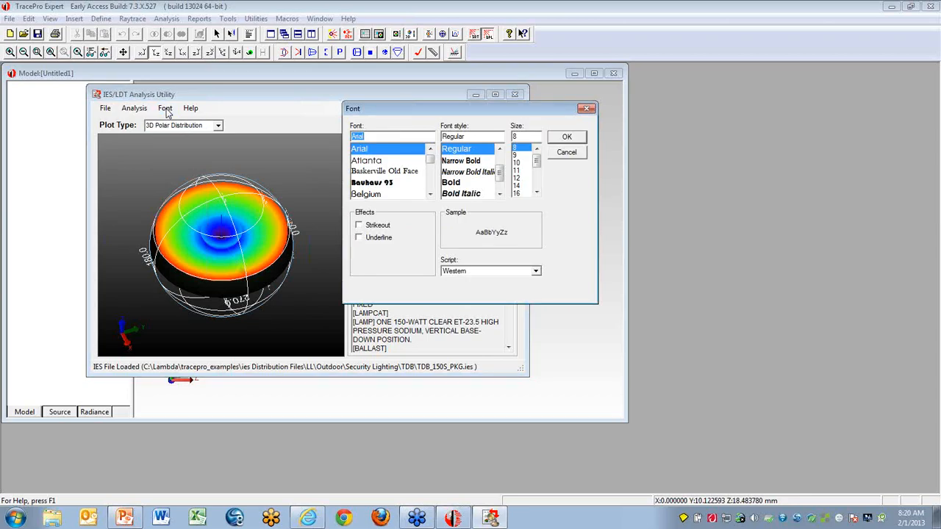
{"action": "left_click", "coordinate": [586, 110]}
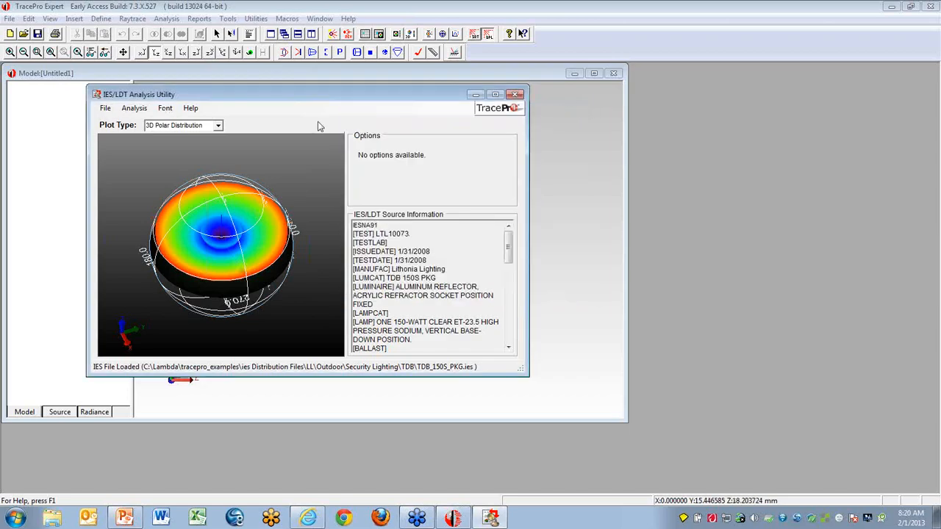
- Open the utility's help topics, expand the contents sections from Modeling Optical Source to IES Text Panel, and close the help
{"action": "left_click", "coordinate": [191, 109]}
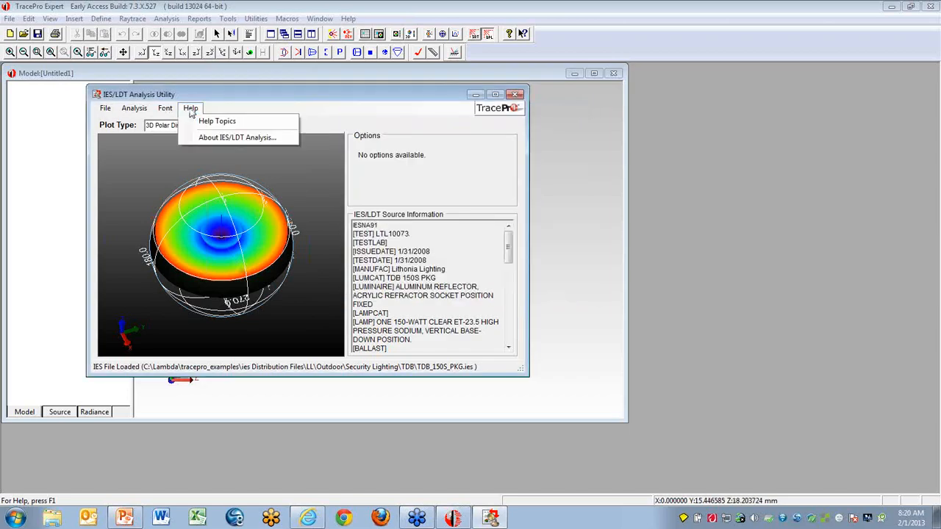
{"action": "left_click", "coordinate": [214, 124]}
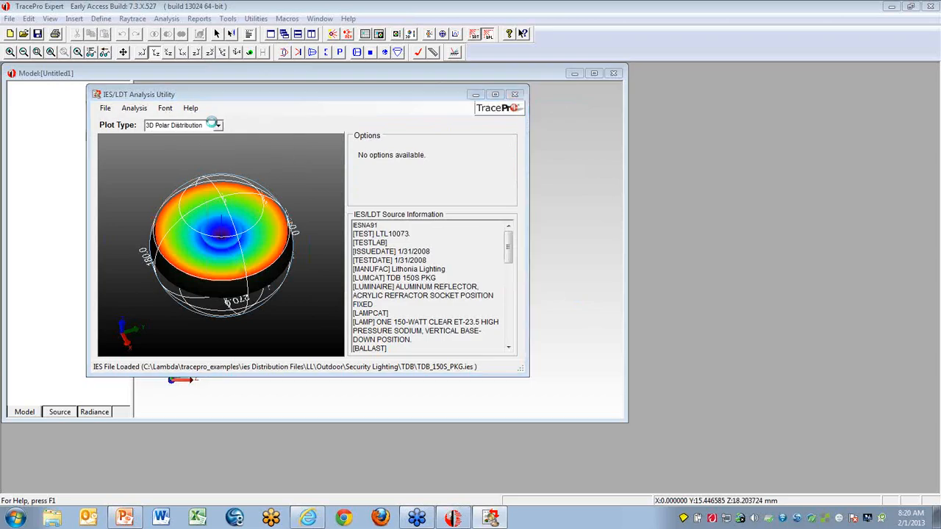
{"action": "left_click", "coordinate": [190, 145]}
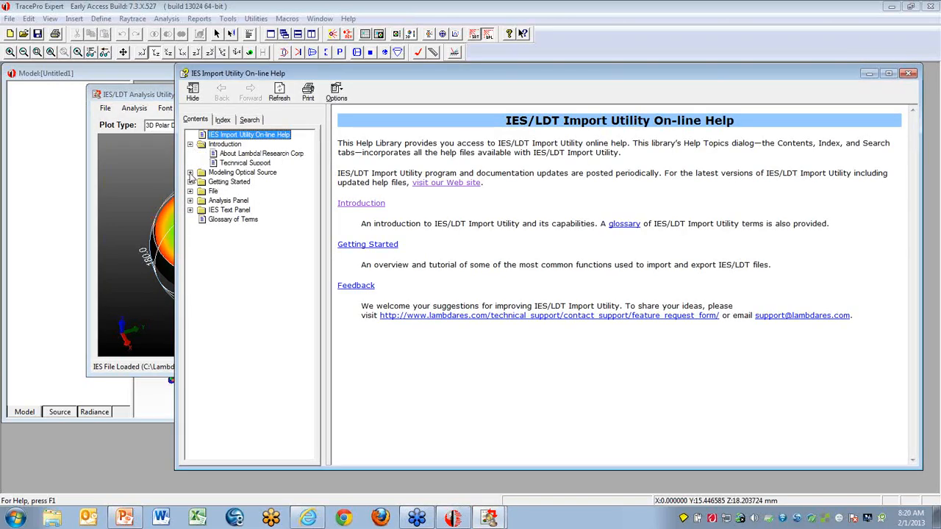
{"action": "left_click", "coordinate": [190, 174]}
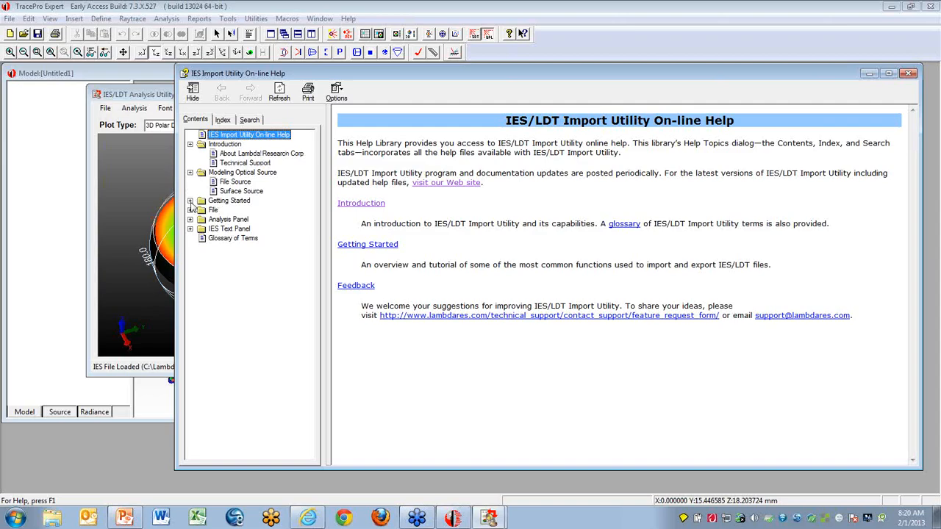
{"action": "left_click", "coordinate": [190, 201]}
{"action": "left_click", "coordinate": [190, 220]}
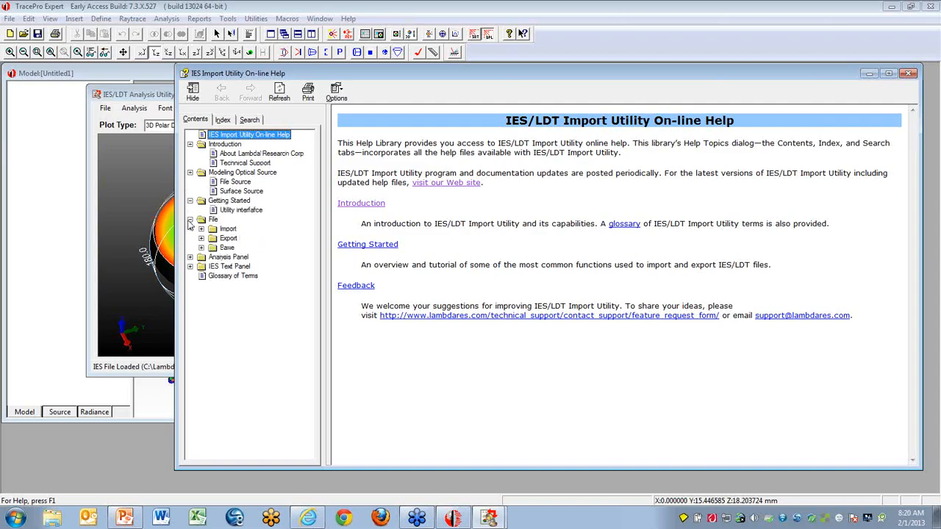
{"action": "left_click", "coordinate": [190, 257]}
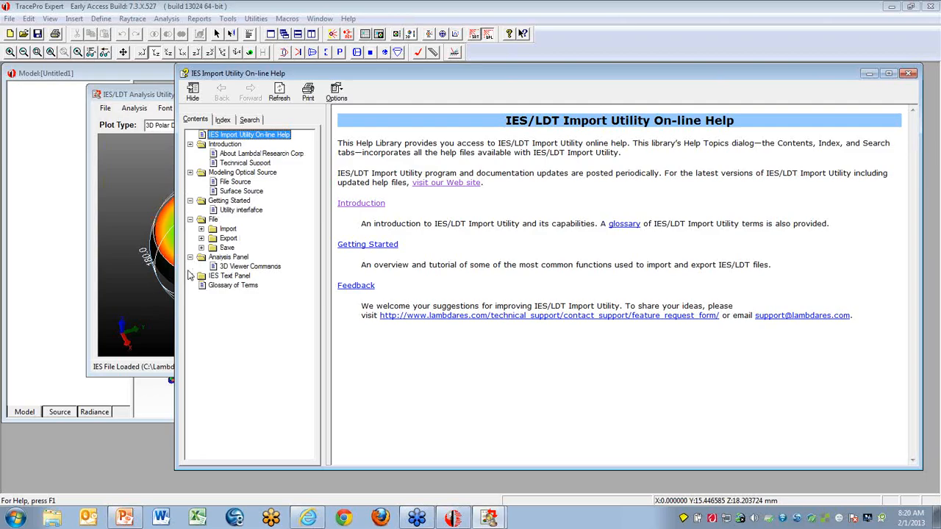
{"action": "left_click", "coordinate": [191, 276]}
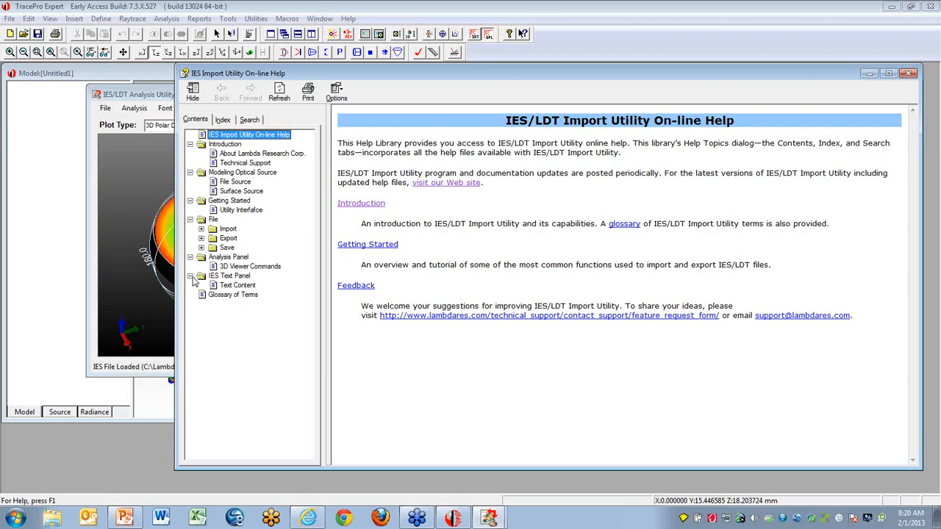
{"action": "left_click", "coordinate": [909, 73]}
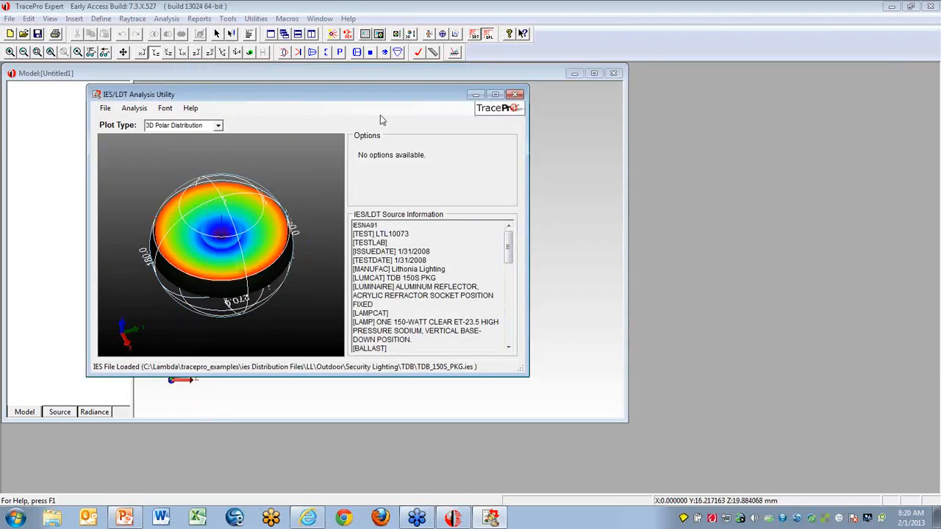
{"action": "left_click", "coordinate": [105, 108]}
{"action": "mouse_move", "coordinate": [127, 111]}
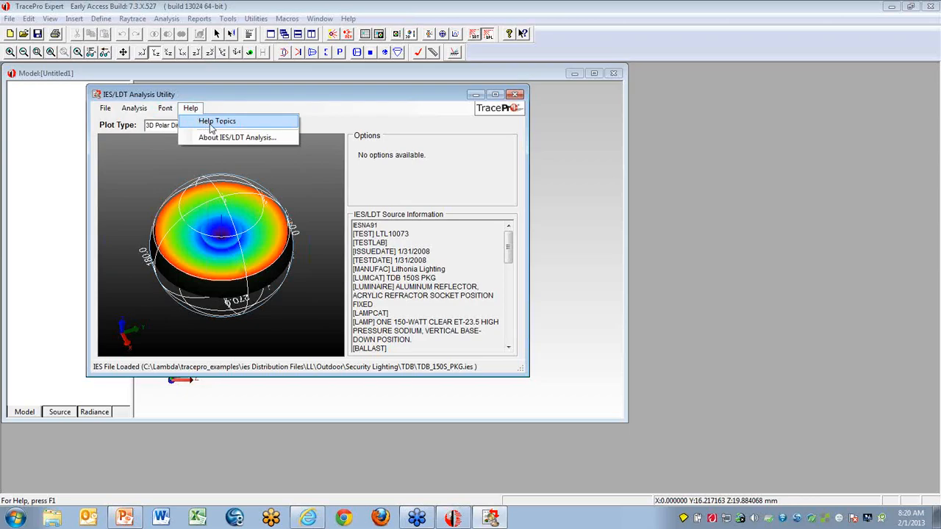
{"action": "left_click", "coordinate": [250, 95]}
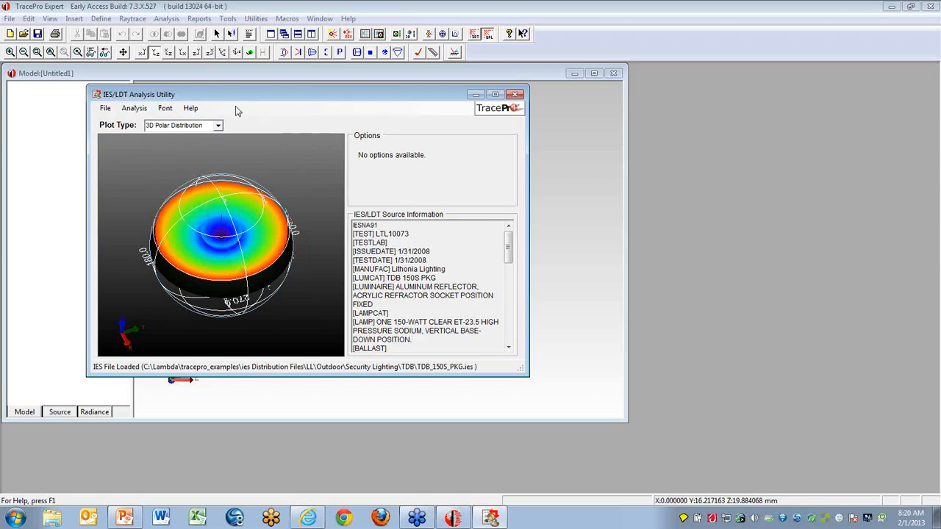
- Display the luminaire's distribution as a Type A goniometer plot, followed by a Type B goniometer plot
{"action": "left_click", "coordinate": [218, 126]}
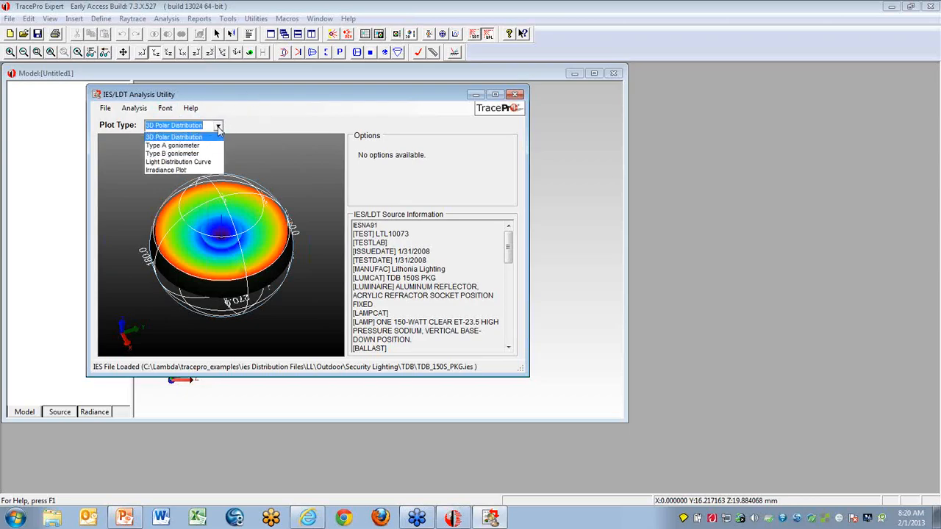
{"action": "left_click", "coordinate": [196, 146]}
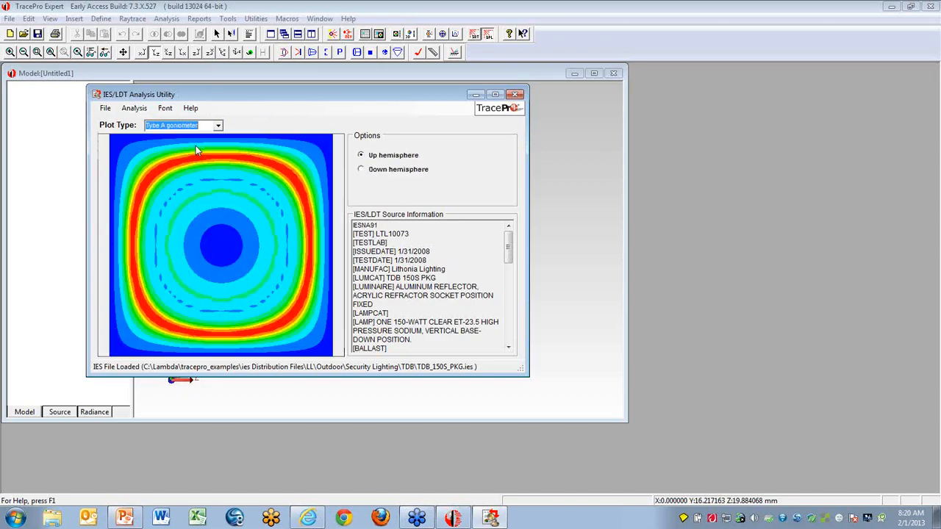
{"action": "left_click", "coordinate": [218, 128]}
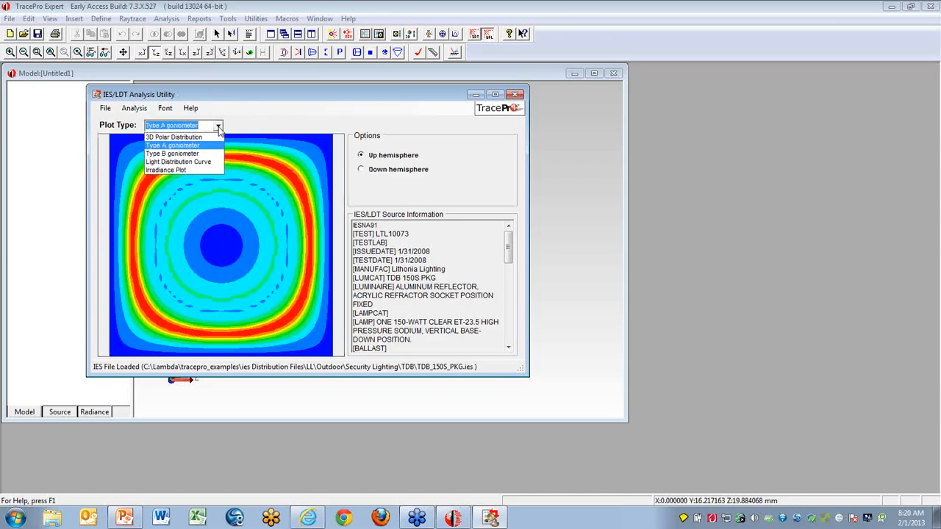
{"action": "left_click", "coordinate": [186, 153]}
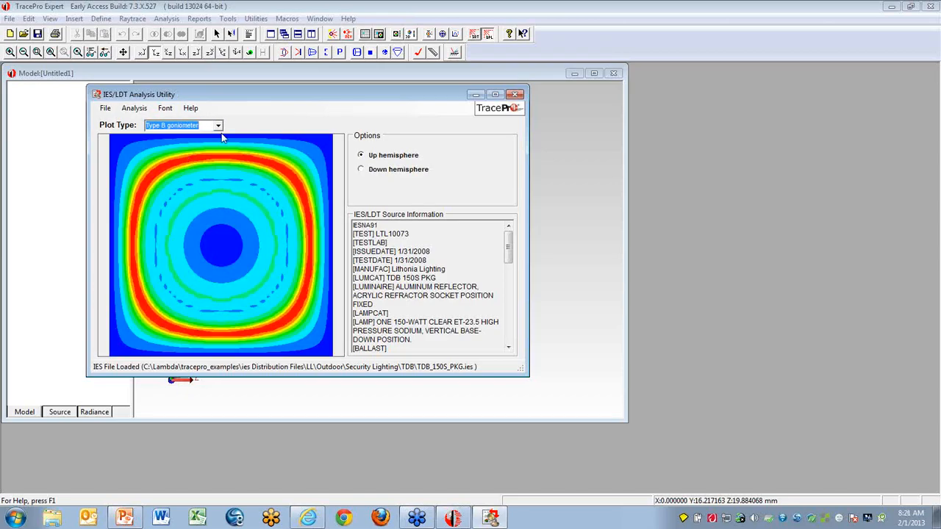
- Display the Light Distribution Curve and switch it from polar to rectangular form
{"action": "left_click", "coordinate": [218, 127]}
{"action": "left_click", "coordinate": [195, 166]}
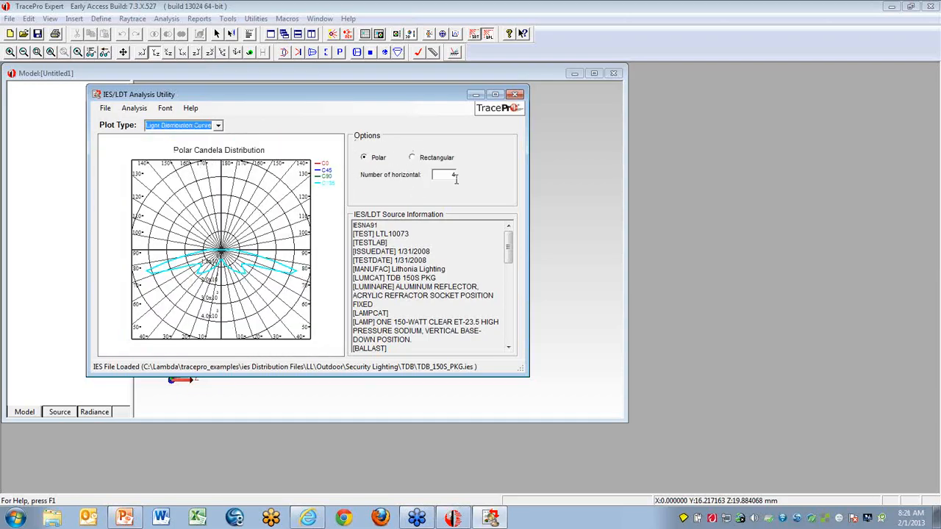
{"action": "left_click", "coordinate": [411, 158]}
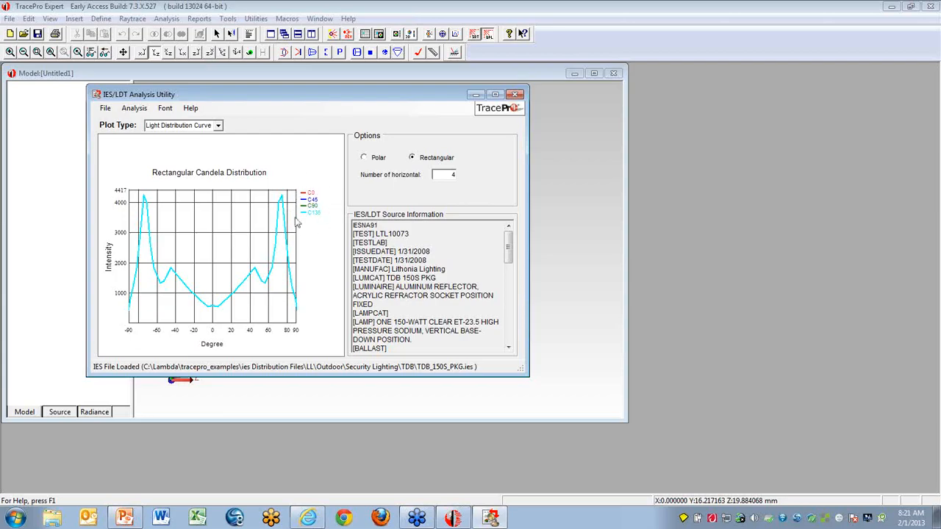
- Display the Irradiance Plot and examine the end of the IES/LDT source information
{"action": "left_click", "coordinate": [218, 125]}
{"action": "left_click", "coordinate": [192, 170]}
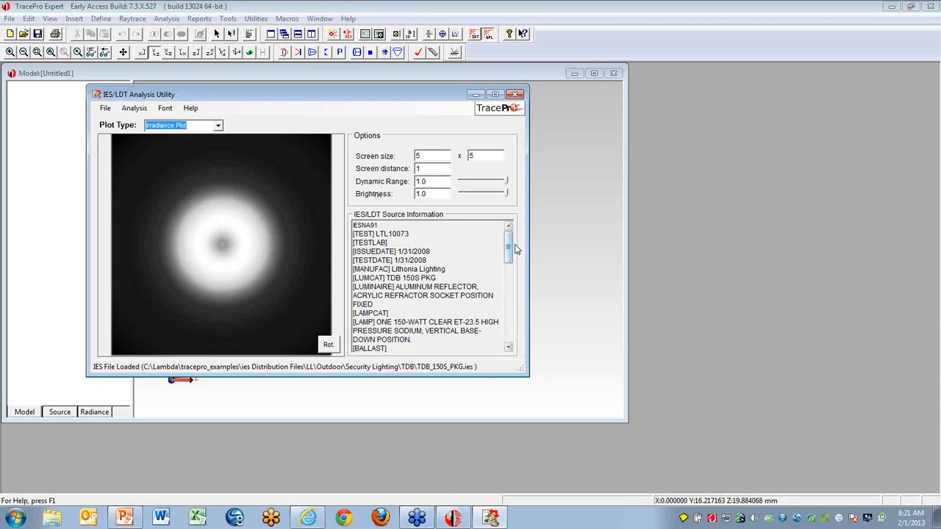
{"action": "left_click_drag", "start_coordinate": [513, 250], "coordinate": [515, 342]}
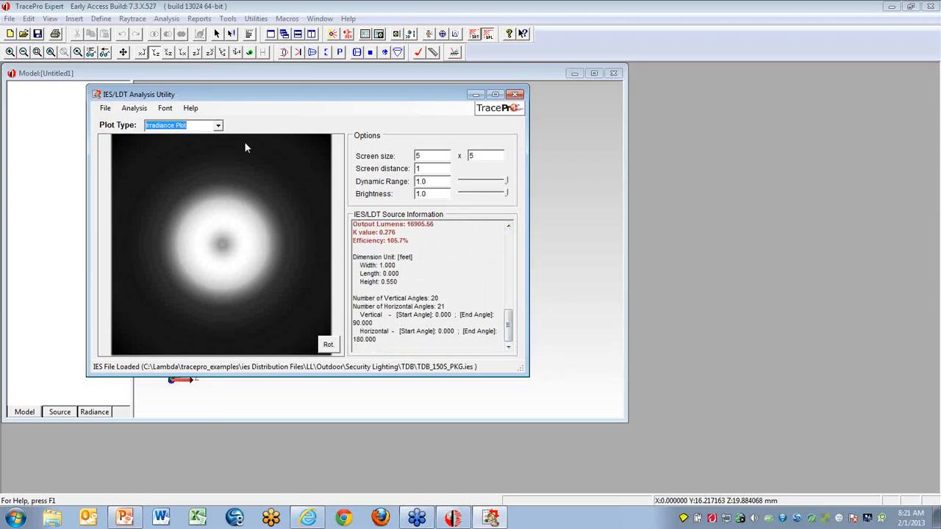
- Start opening another IES file and browse to the LL folder in C:\Lambda\tracepro_examples\ies Distribution Files
{"action": "left_click", "coordinate": [107, 111]}
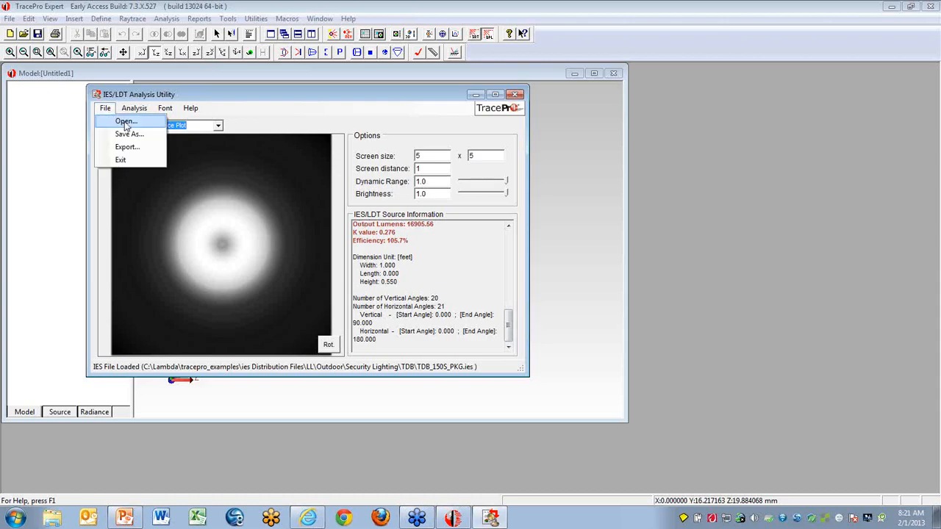
{"action": "left_click", "coordinate": [124, 120]}
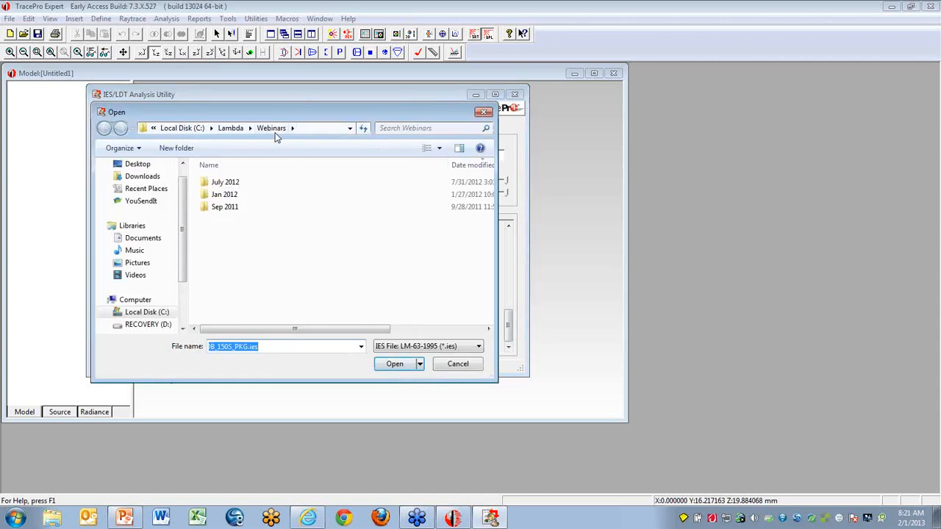
{"action": "left_click", "coordinate": [232, 129]}
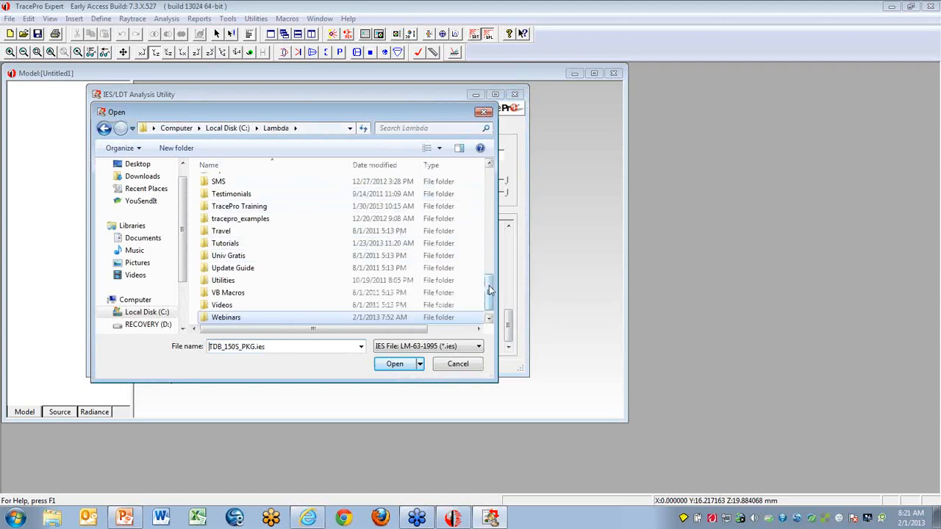
{"action": "double_click", "coordinate": [231, 218]}
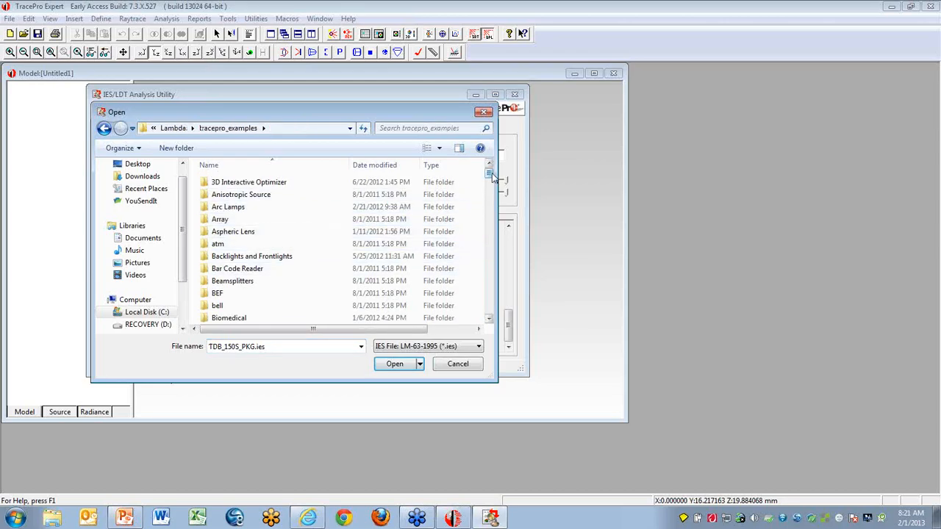
{"action": "scroll", "coordinate": [486, 198], "scroll_direction": "down", "scroll_amount": 6}
{"action": "left_click_drag", "start_coordinate": [486, 198], "coordinate": [486, 231]}
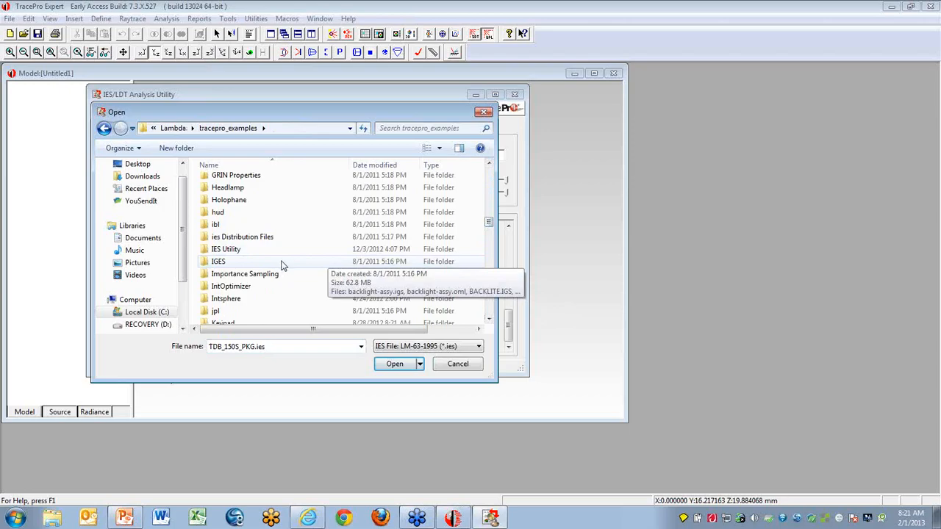
{"action": "double_click", "coordinate": [212, 236]}
{"action": "double_click", "coordinate": [209, 194]}
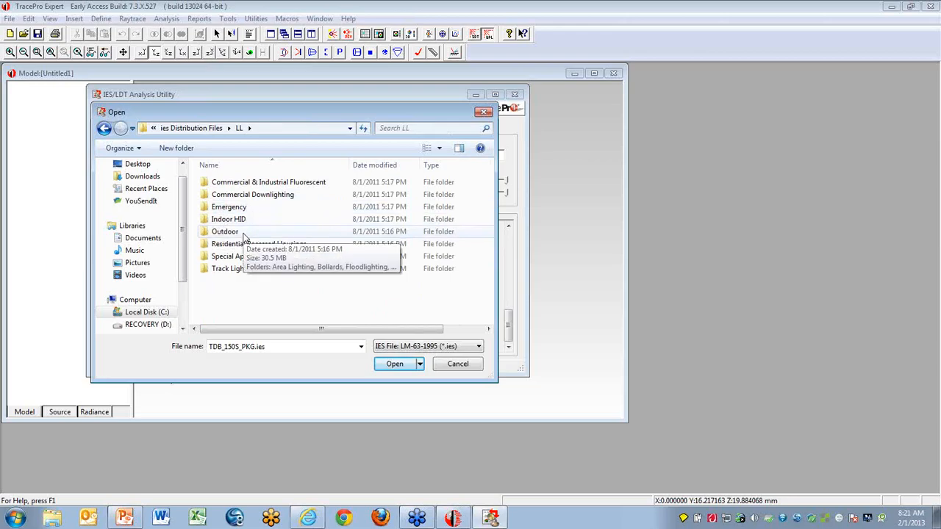
- Load the CHL_150S_R2_DLA (II-MED-SEMICUTOFF) file from Outdoor\Roadway Lighting\CHL and rotate its 3D polar distribution
{"action": "left_click", "coordinate": [205, 234]}
{"action": "double_click", "coordinate": [205, 234]}
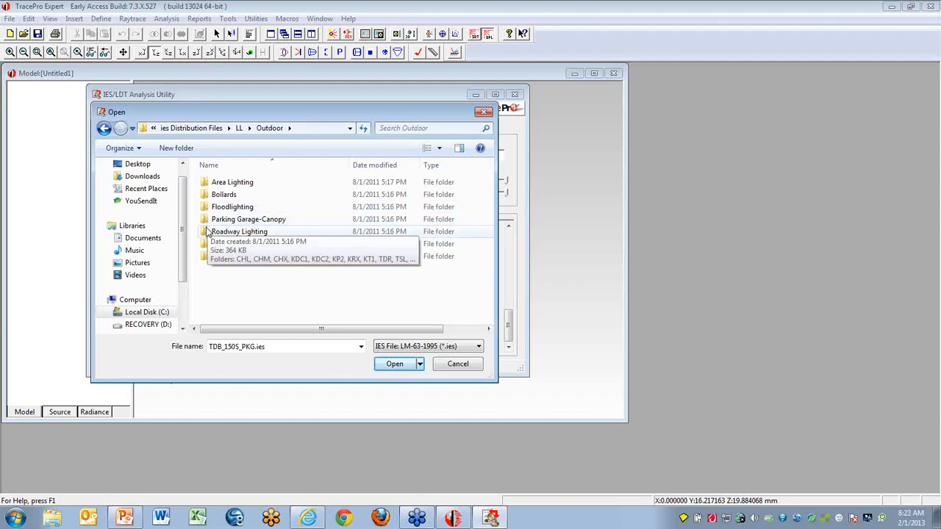
{"action": "left_click", "coordinate": [204, 234]}
{"action": "double_click", "coordinate": [204, 234]}
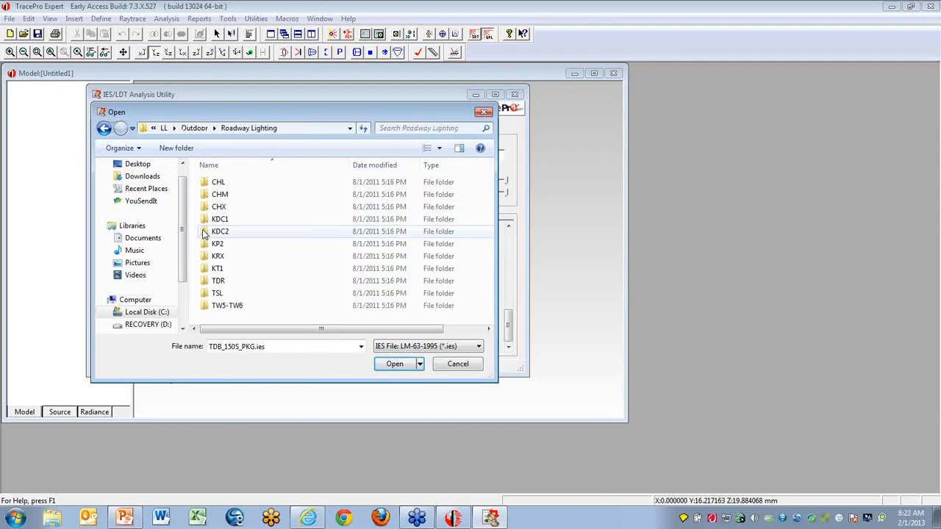
{"action": "left_click", "coordinate": [205, 185]}
{"action": "double_click", "coordinate": [205, 185]}
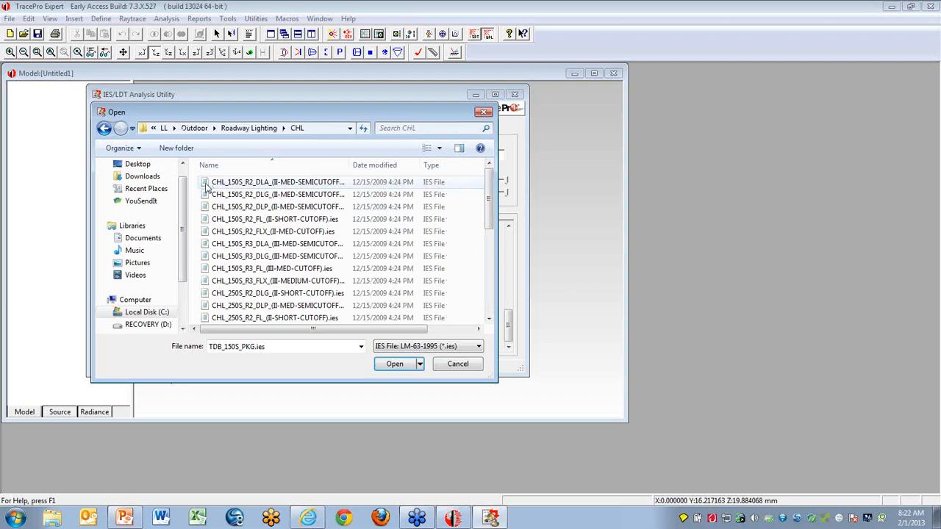
{"action": "double_click", "coordinate": [206, 186]}
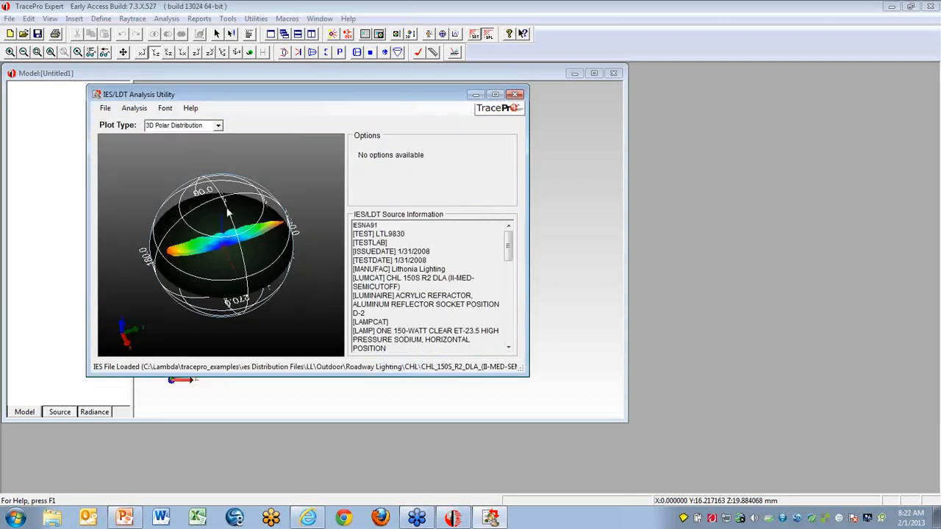
{"action": "left_click_drag", "start_coordinate": [241, 247], "coordinate": [229, 212]}
{"action": "left_click_drag", "start_coordinate": [228, 265], "coordinate": [276, 293]}
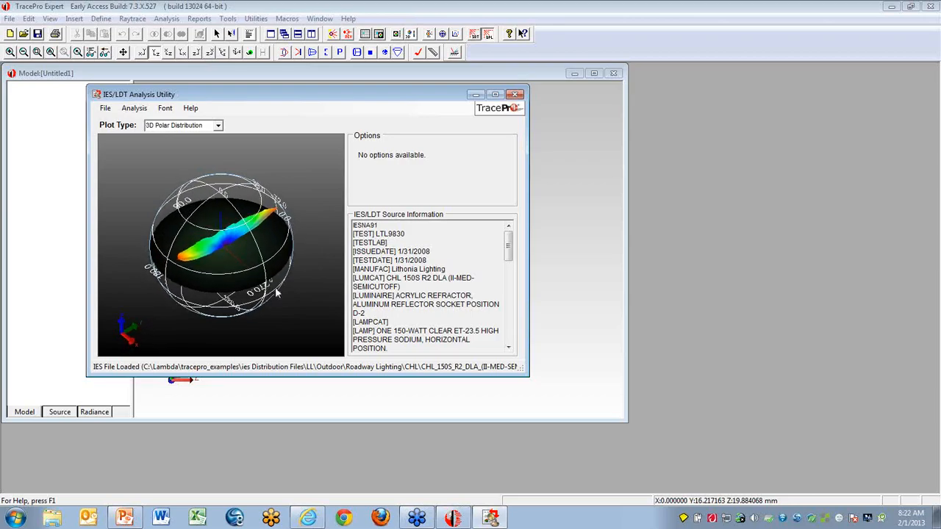
- Load the CHL_150S_R3_DLA (III-MED-SEMICUTOFF) IES file from the same CHL folder
{"action": "left_click", "coordinate": [105, 109]}
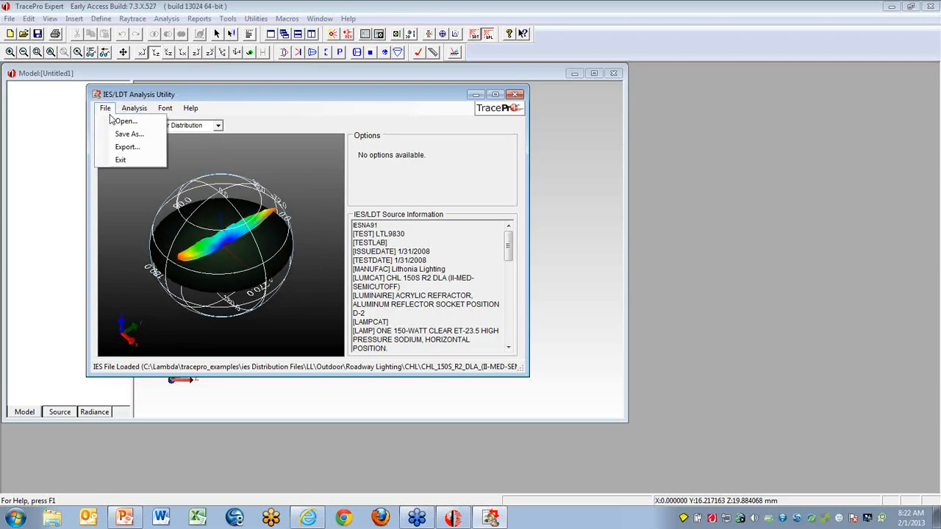
{"action": "left_click", "coordinate": [123, 120]}
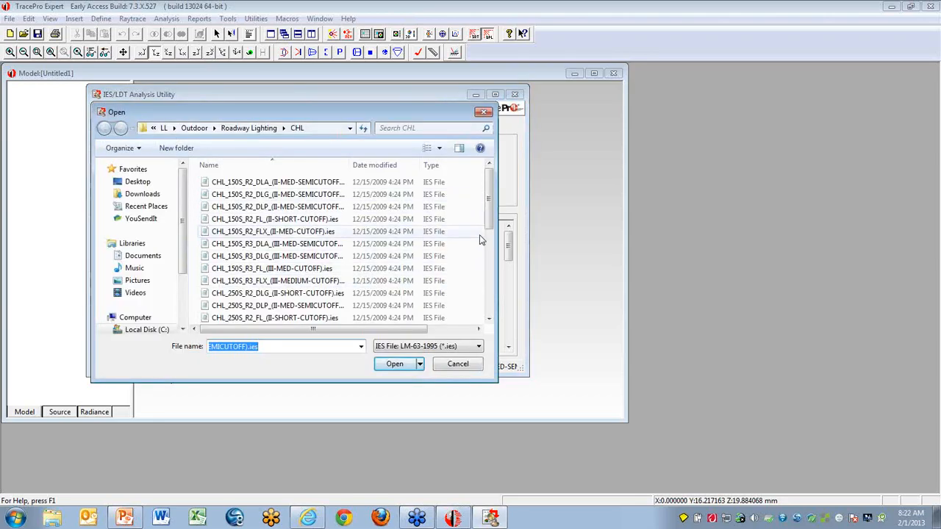
{"action": "double_click", "coordinate": [205, 249]}
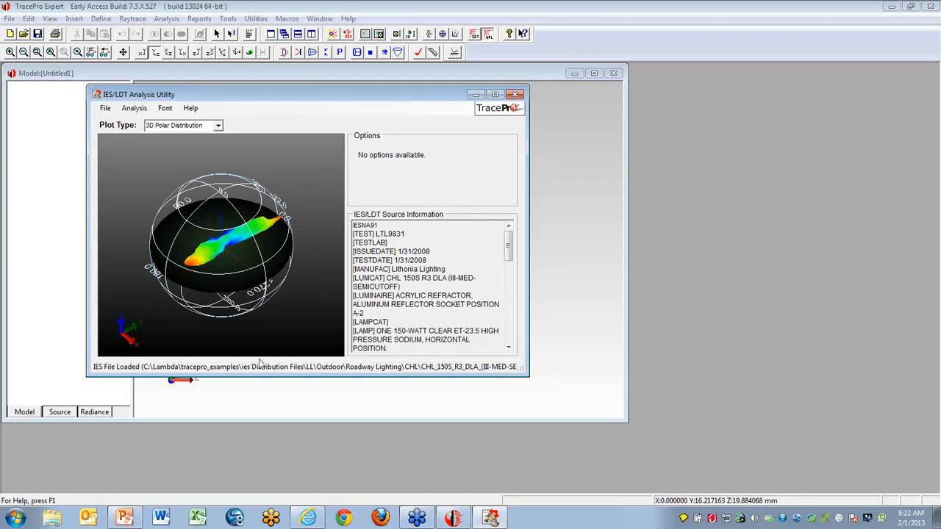
- Switch to the IES webinar presentation in PowerPoint, start the slide show from slide 22, and advance to slide 23
{"action": "left_click", "coordinate": [126, 518]}
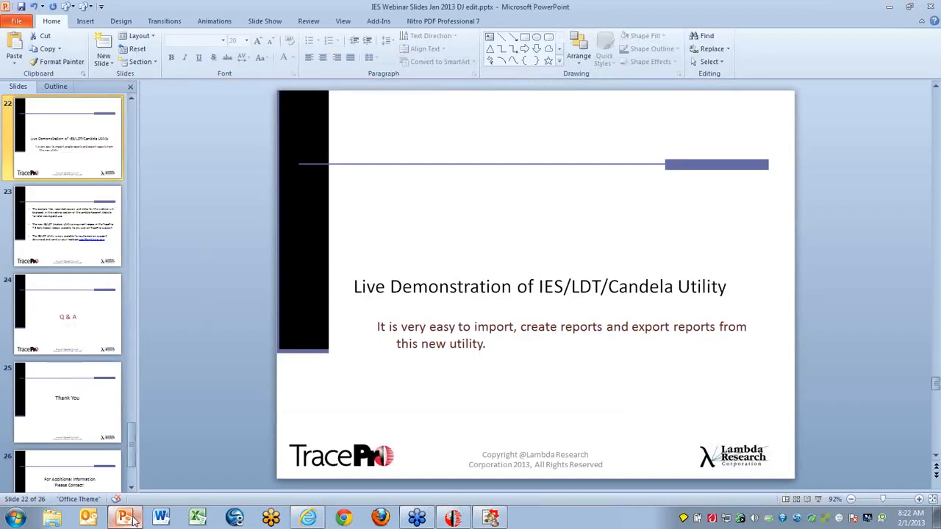
{"action": "key", "text": "shift+F5"}
{"action": "key", "text": "Right"}
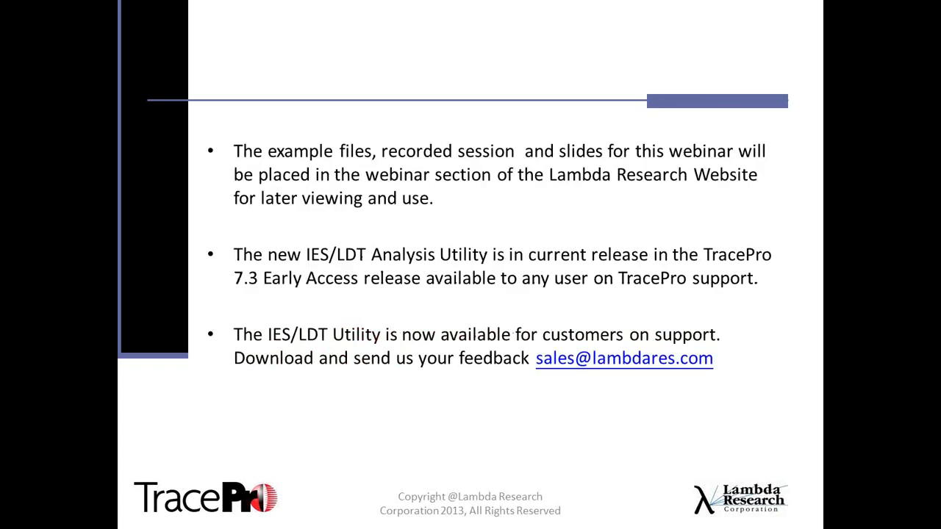